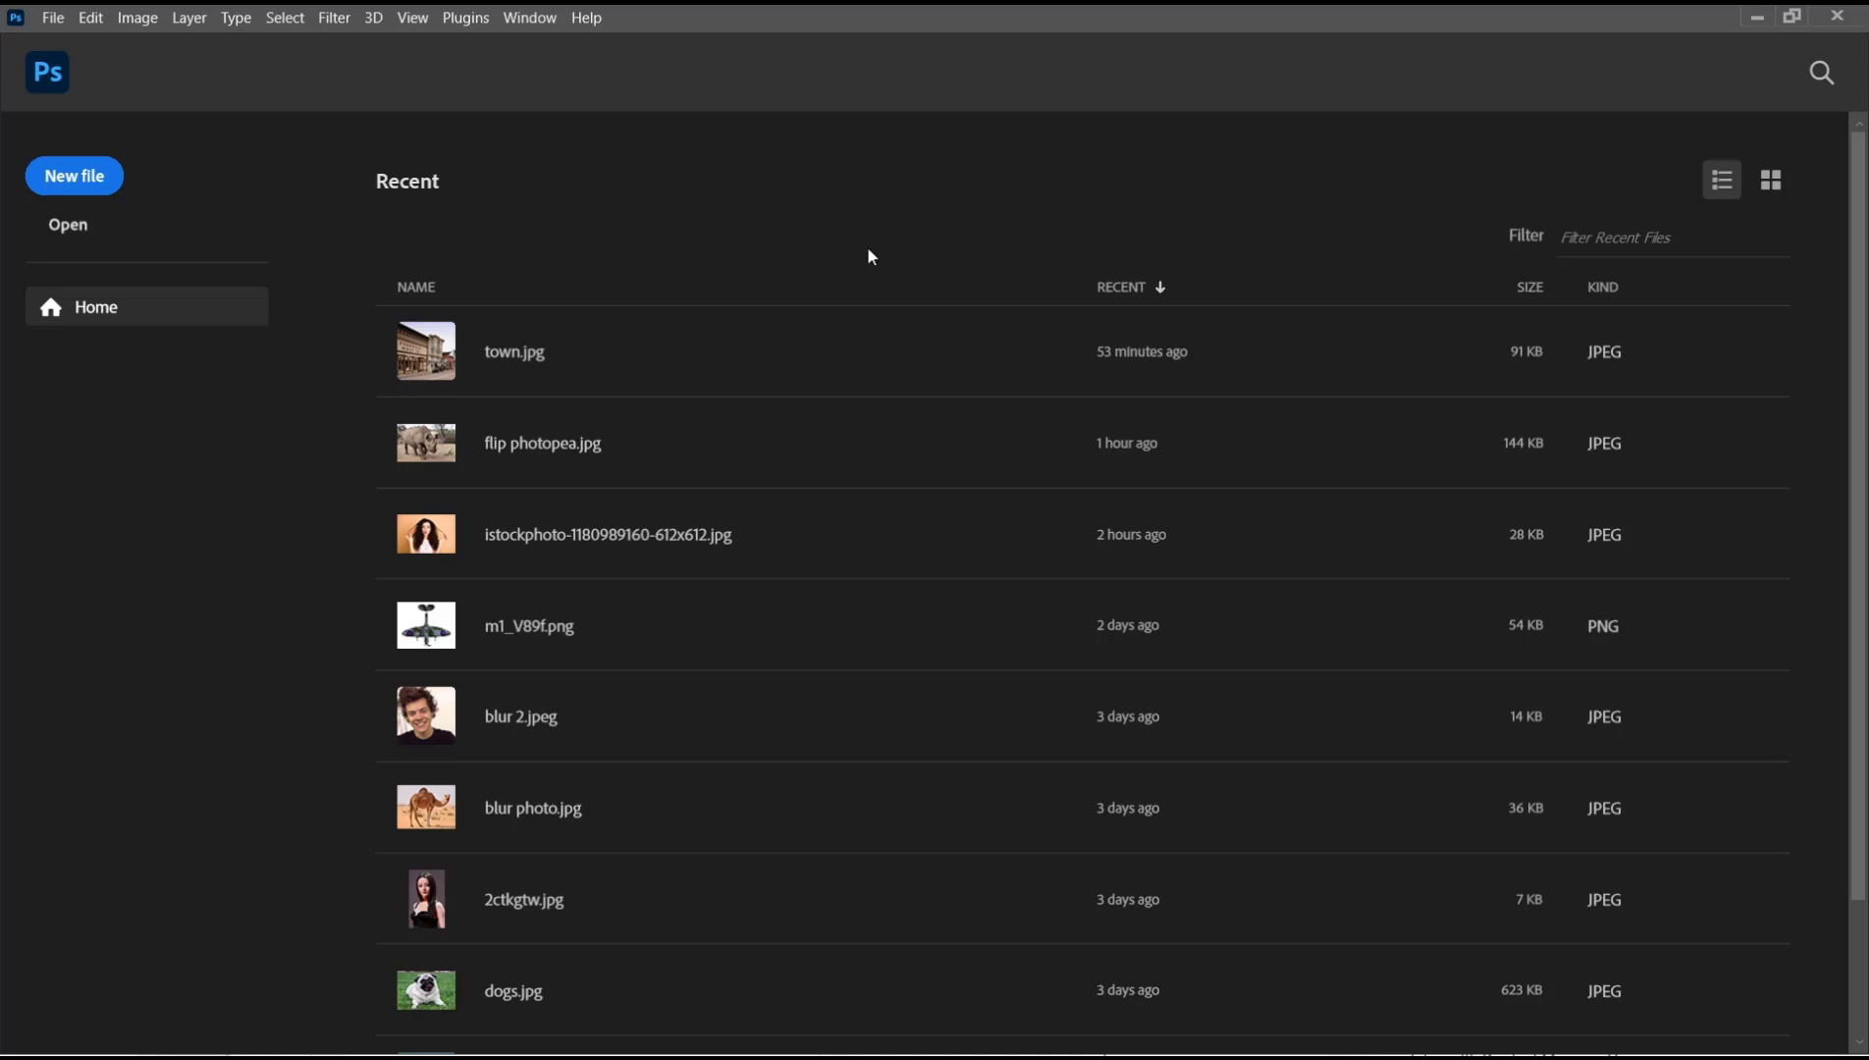
Create a new 3000 × 1920 px document with a white background from the default preset.
left_click(82, 172)
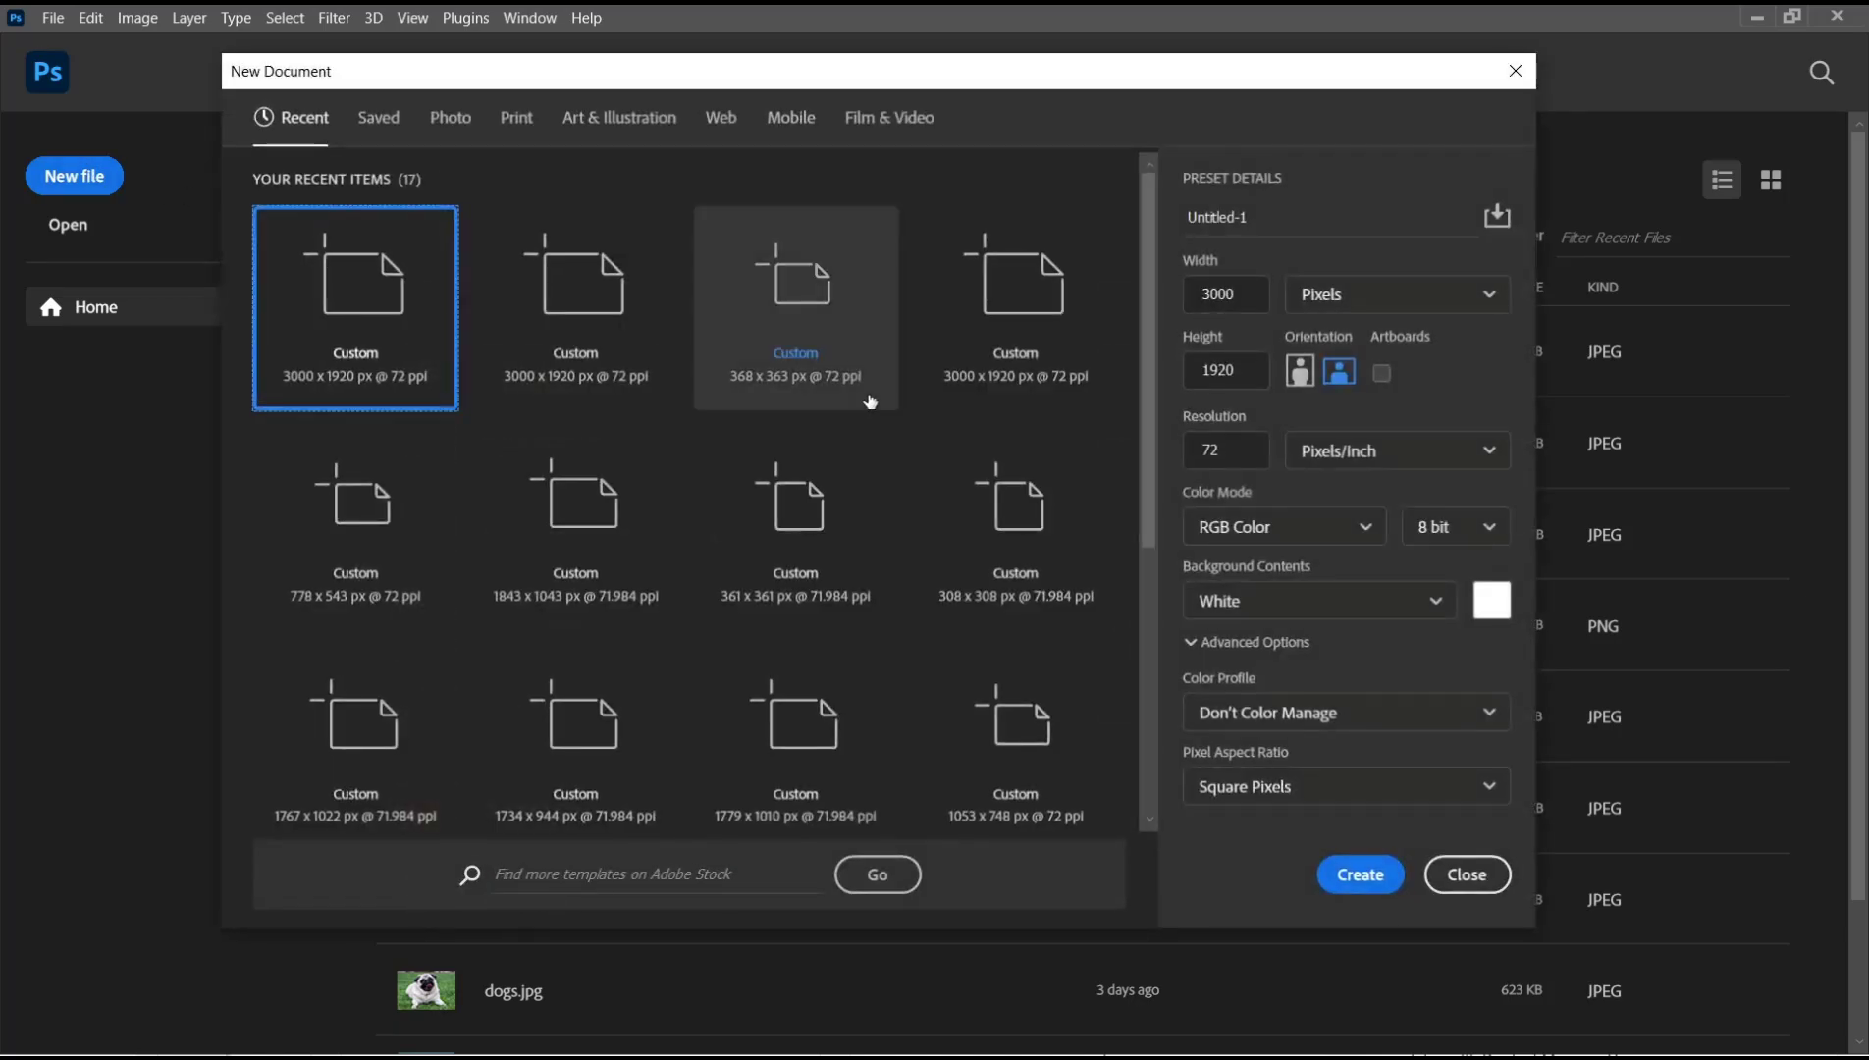
left_click(1370, 880)
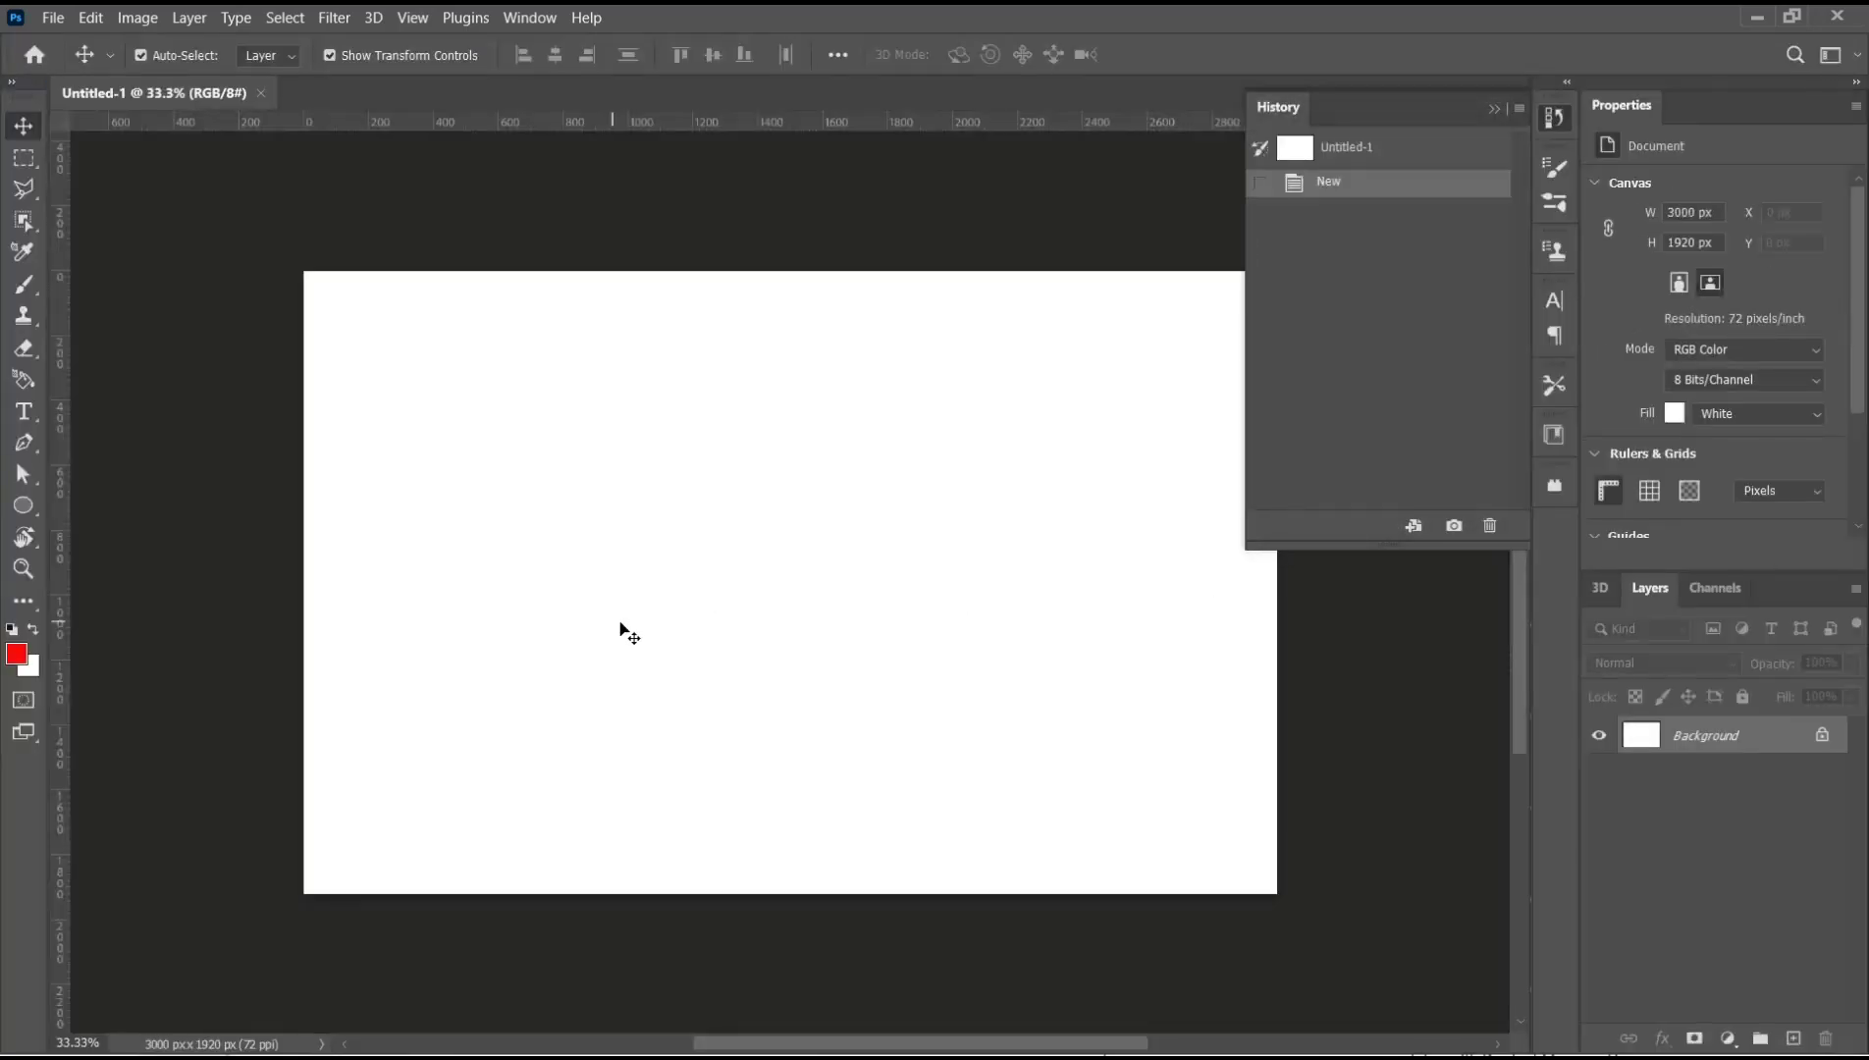
Draw a red circle on the left and a red square on the right as separate shape layers.
left_click(24, 506)
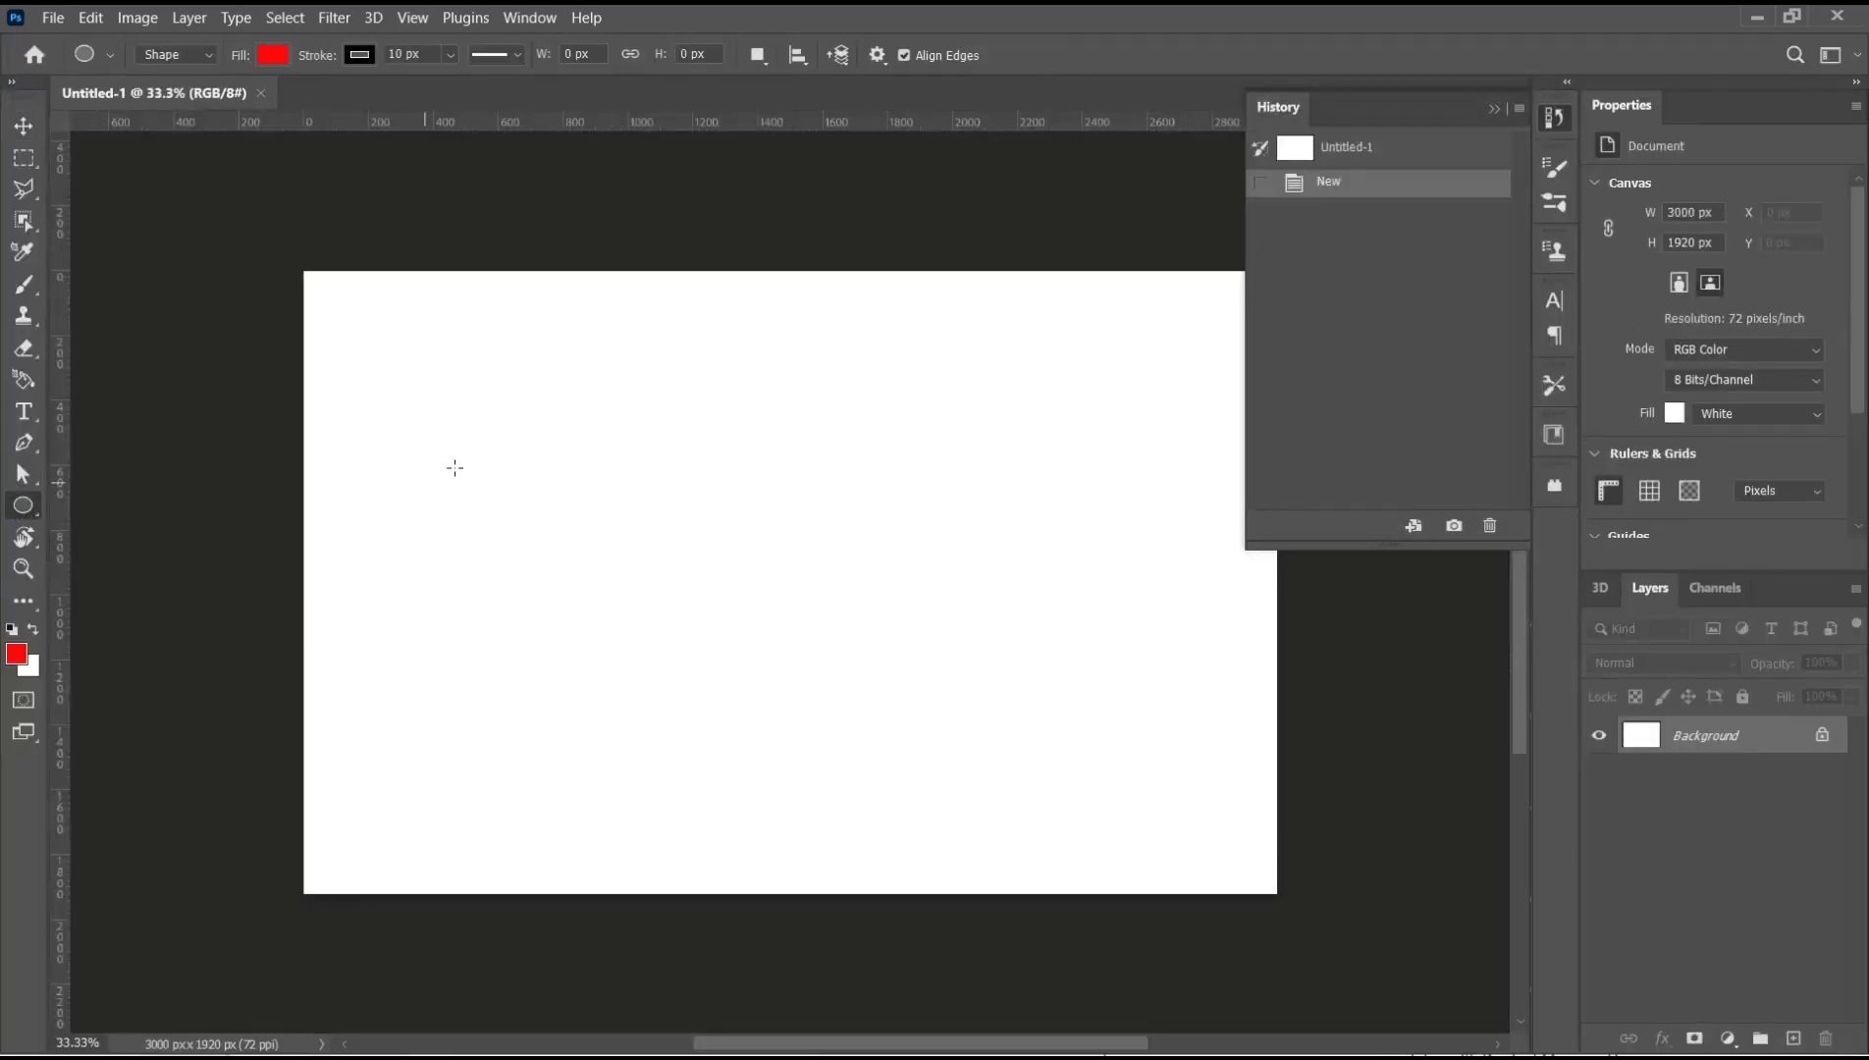
mouse_move(458, 405)
left_mouse_down()
mouse_move(600, 500)
mouse_move(757, 673)
left_mouse_up()
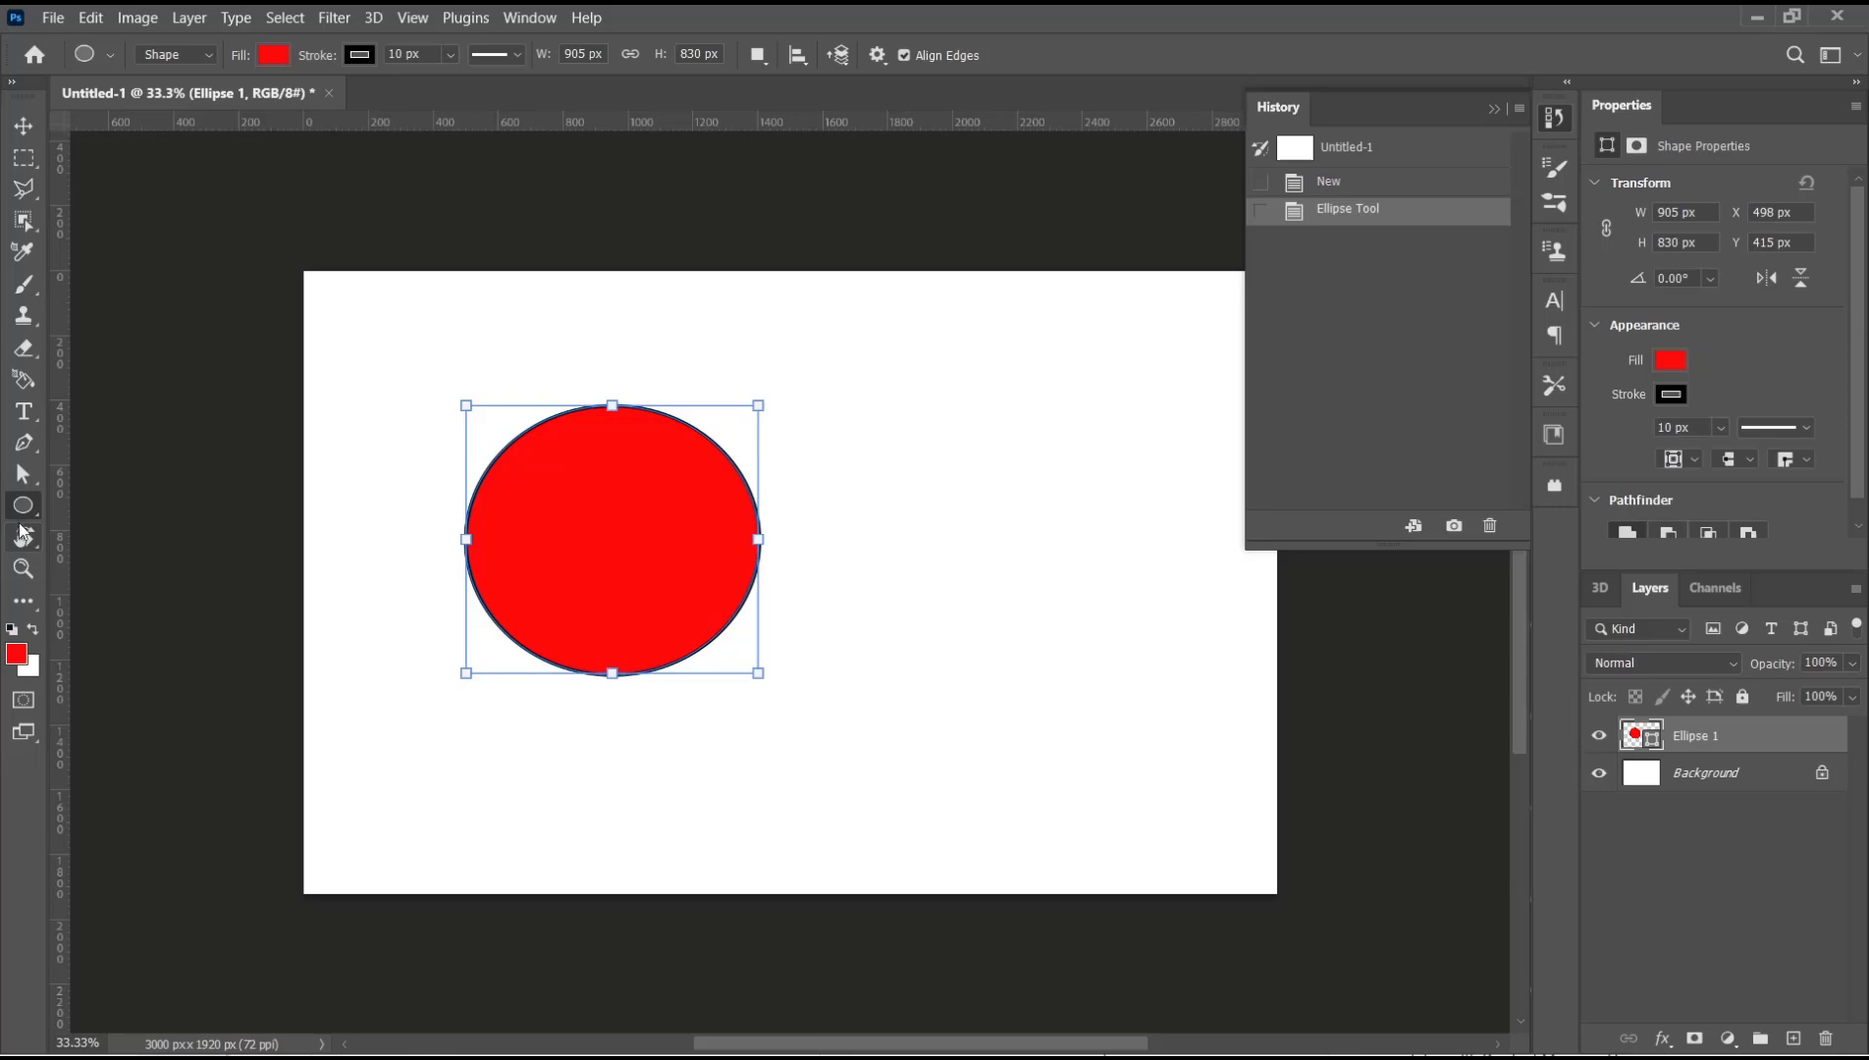
right_click(26, 511)
left_click(146, 503)
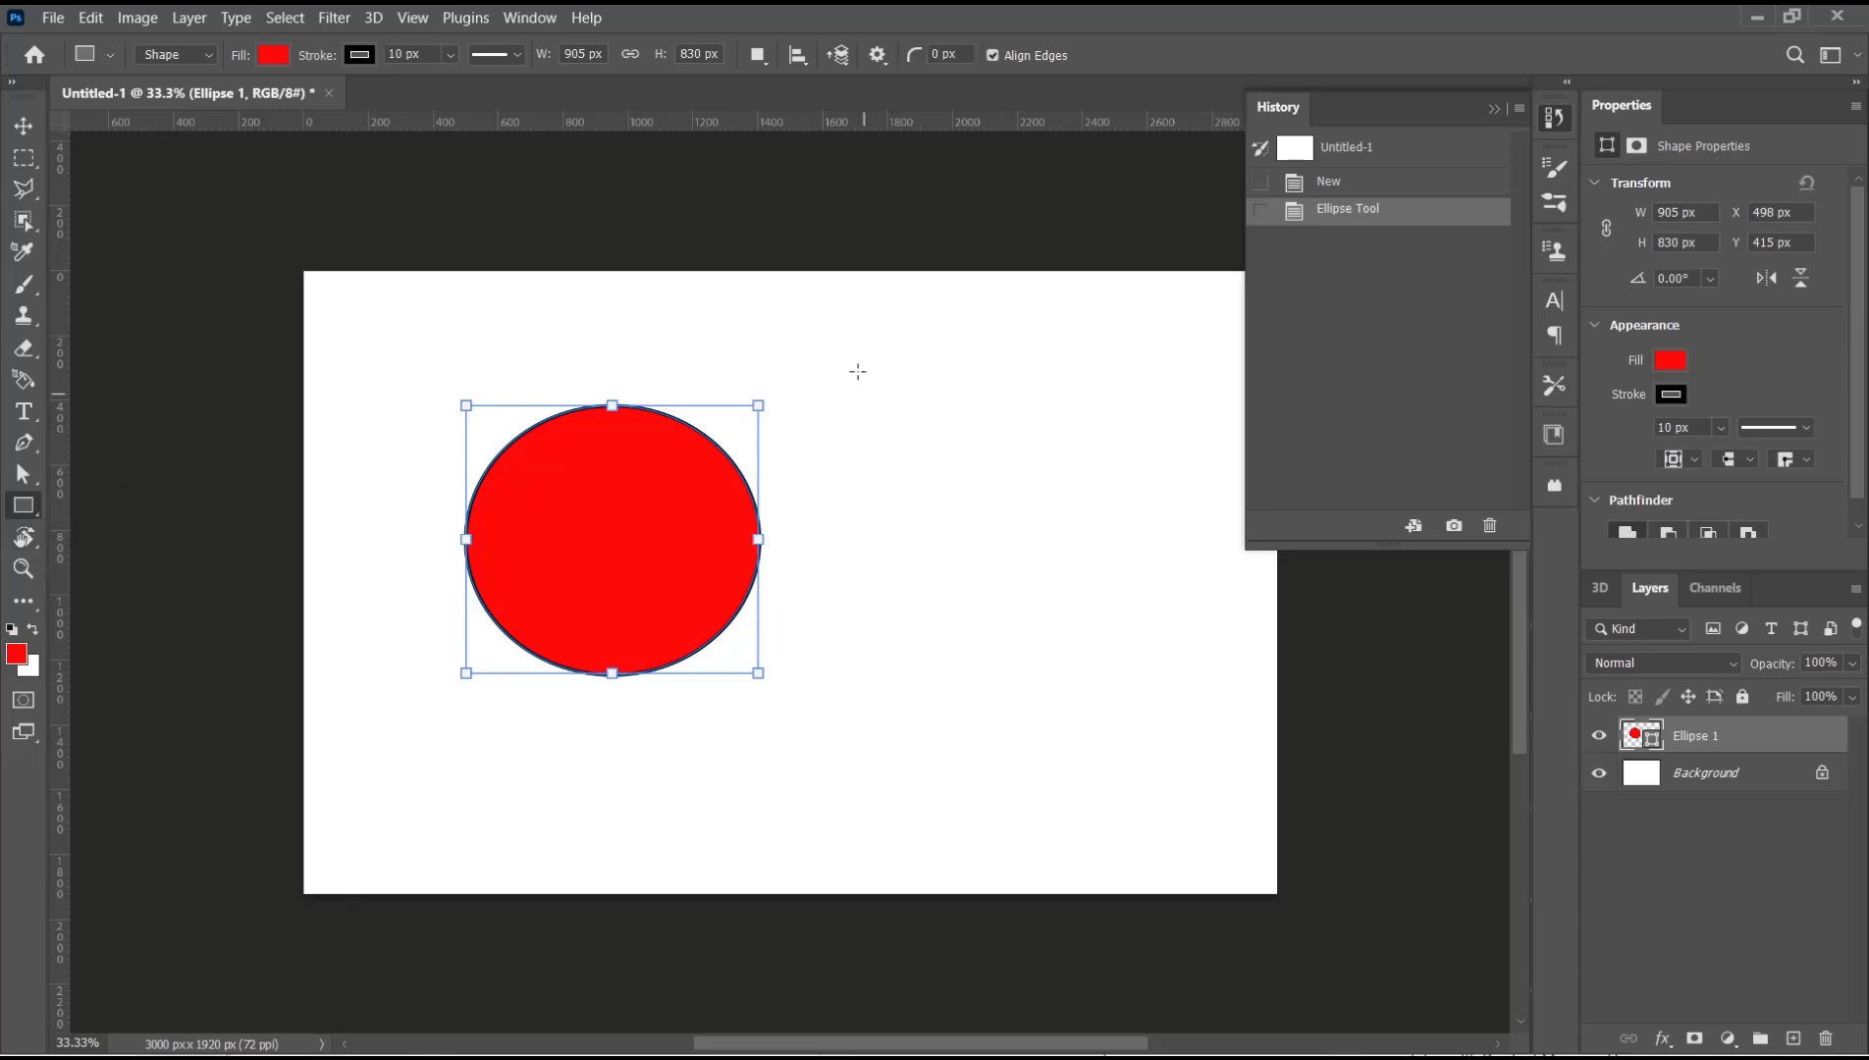
mouse_move(856, 370)
left_mouse_down()
mouse_move(1123, 629)
mouse_move(1185, 655)
left_mouse_up()
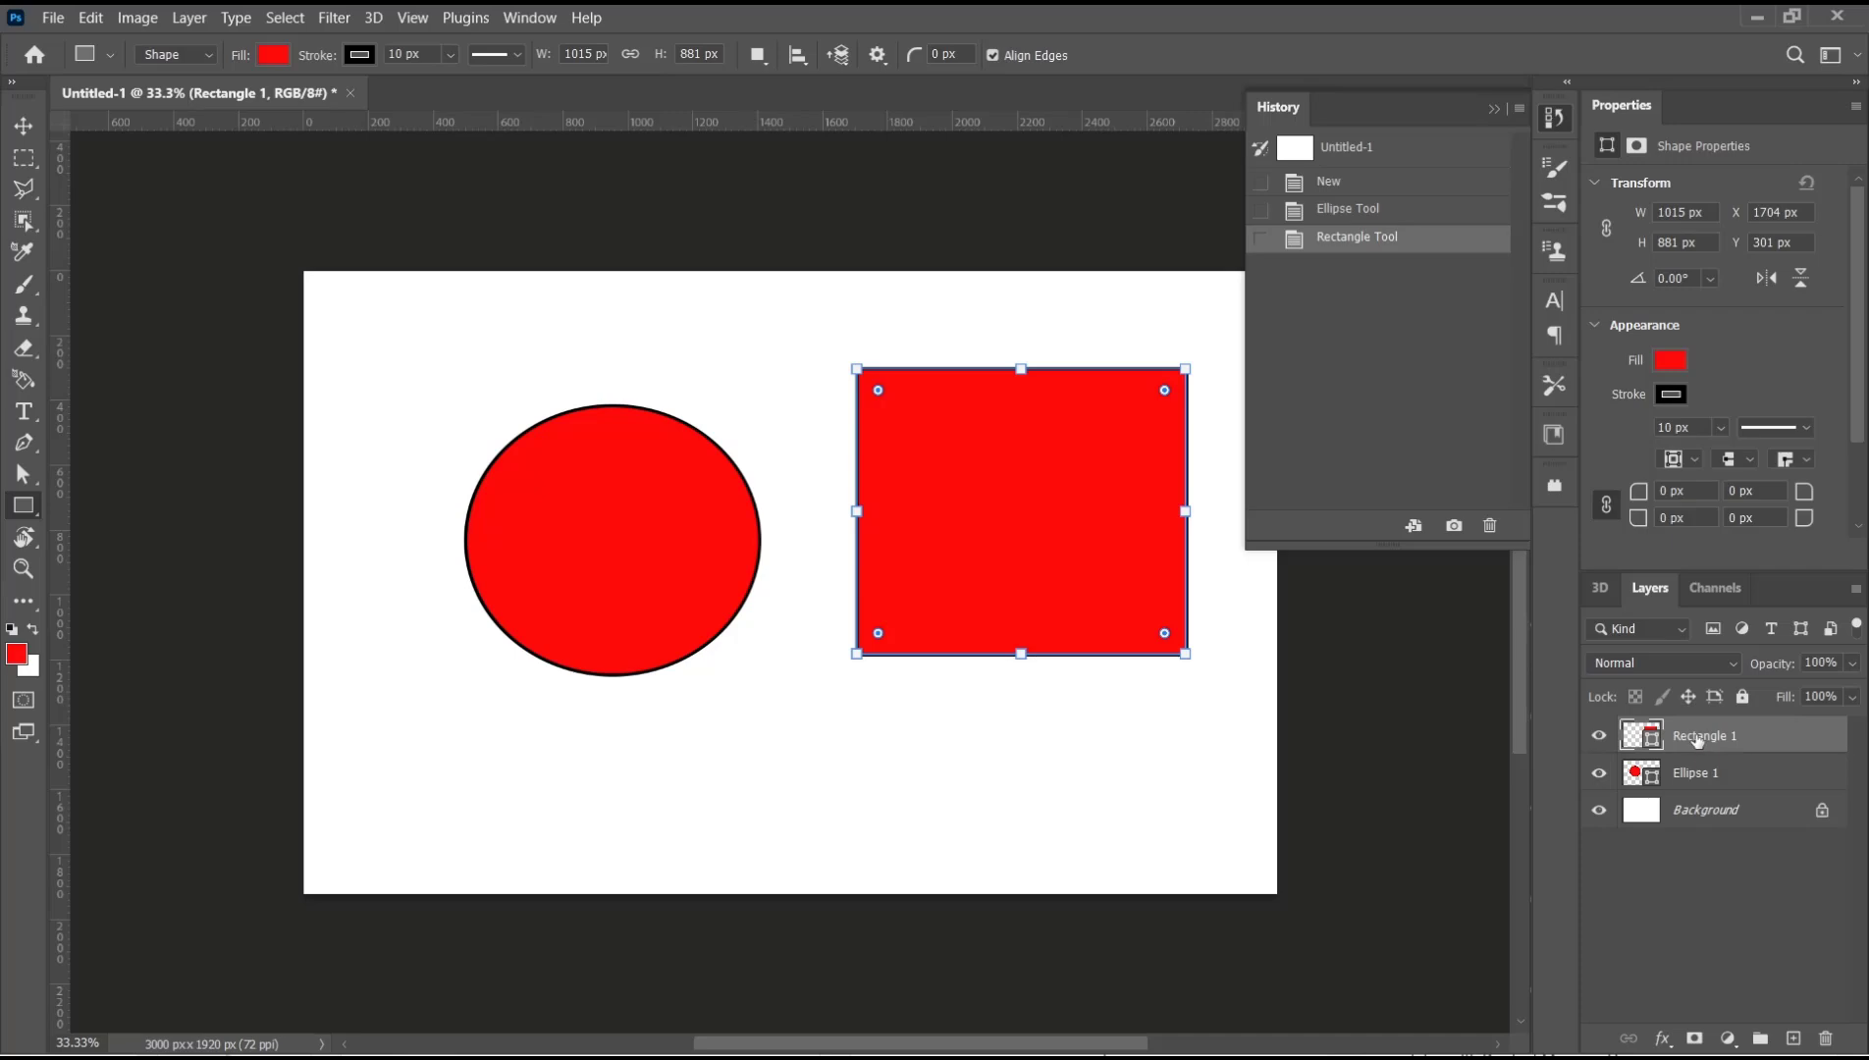
Rasterize the Rectangle 1 and Ellipse 1 layers, then select both together.
right_click(1697, 741)
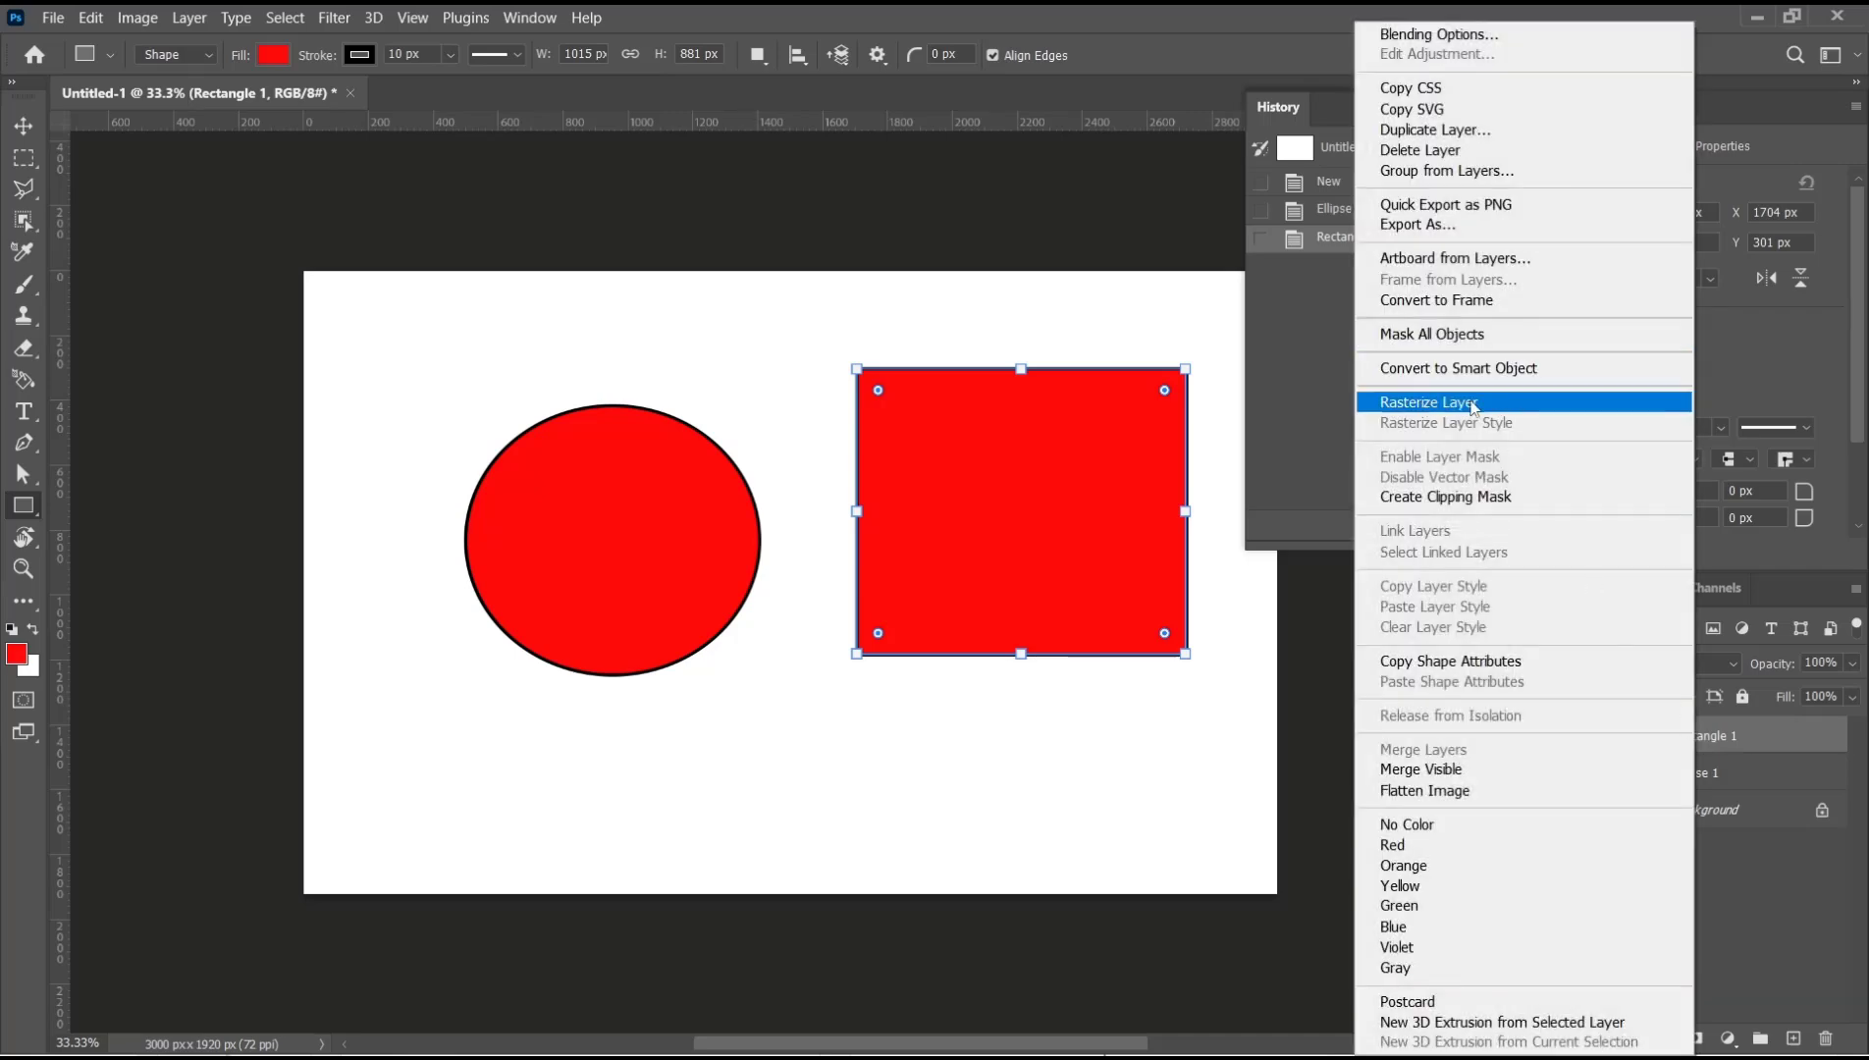
left_click(1472, 406)
right_click(1690, 779)
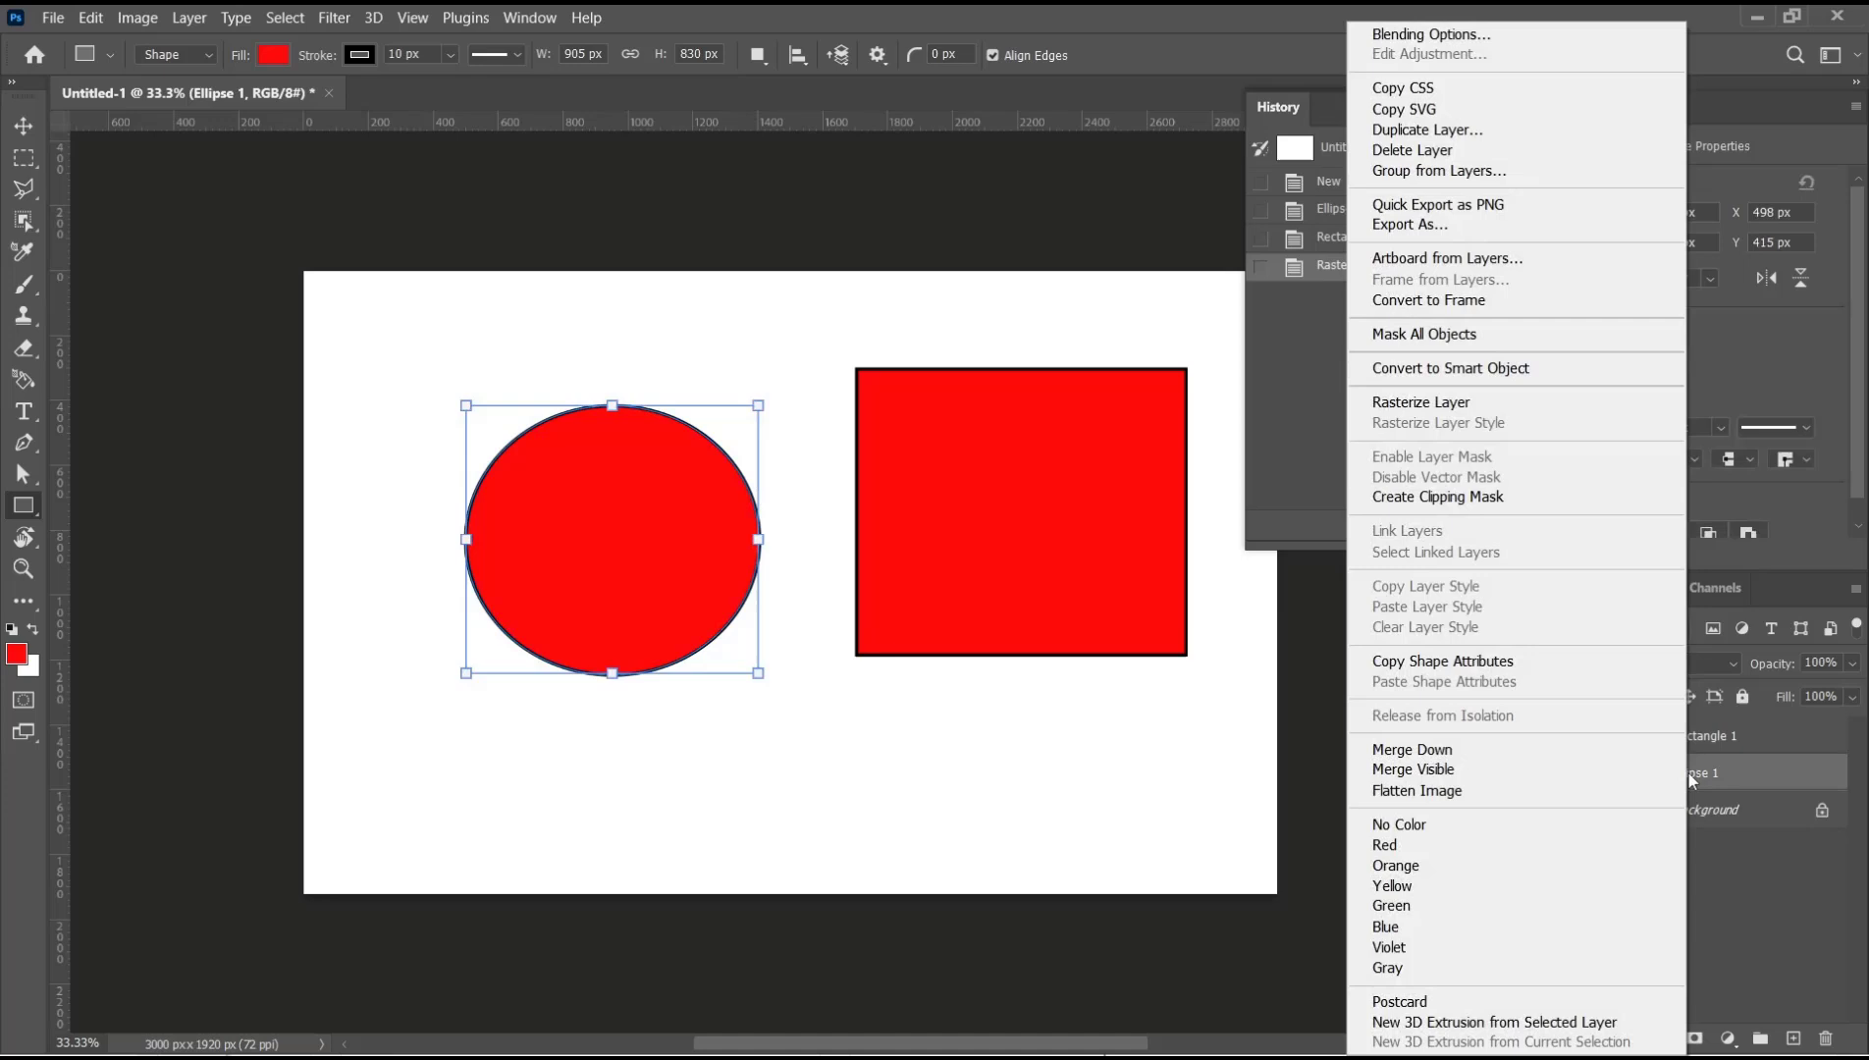
left_click(1423, 404)
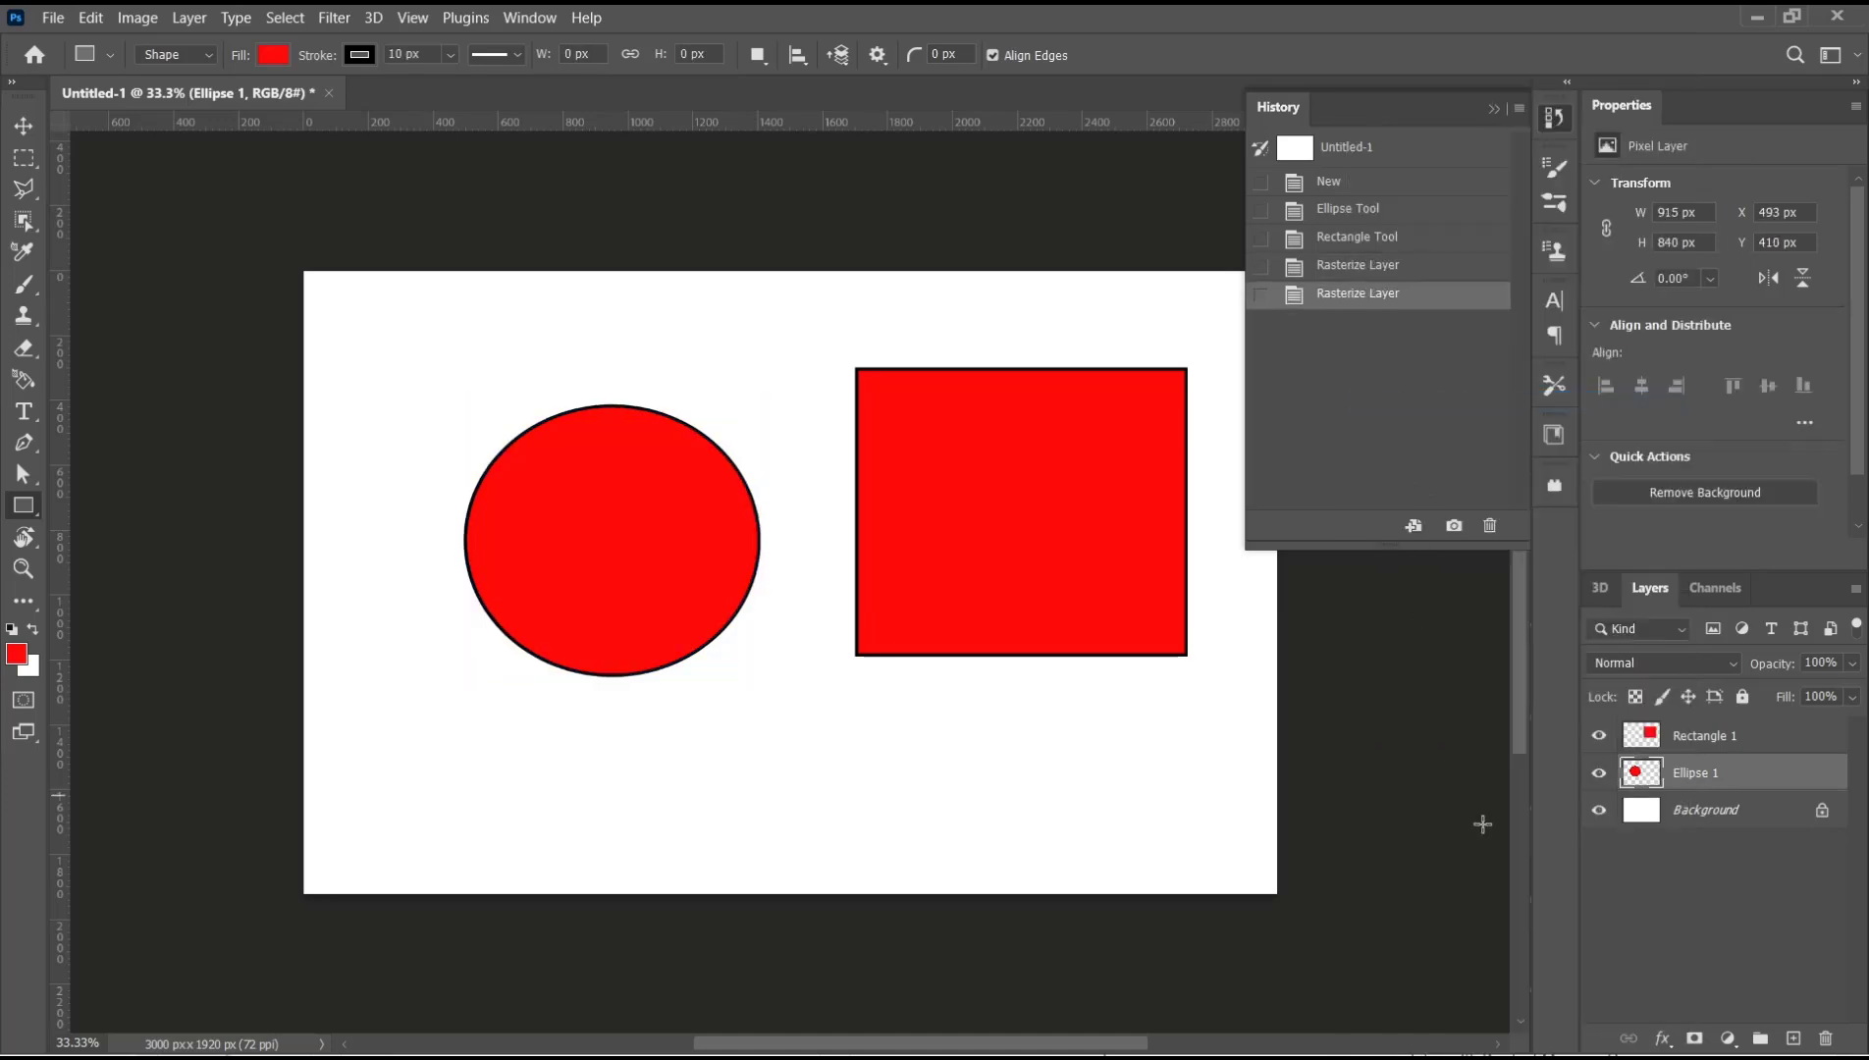
left_click(1720, 744, "shift")
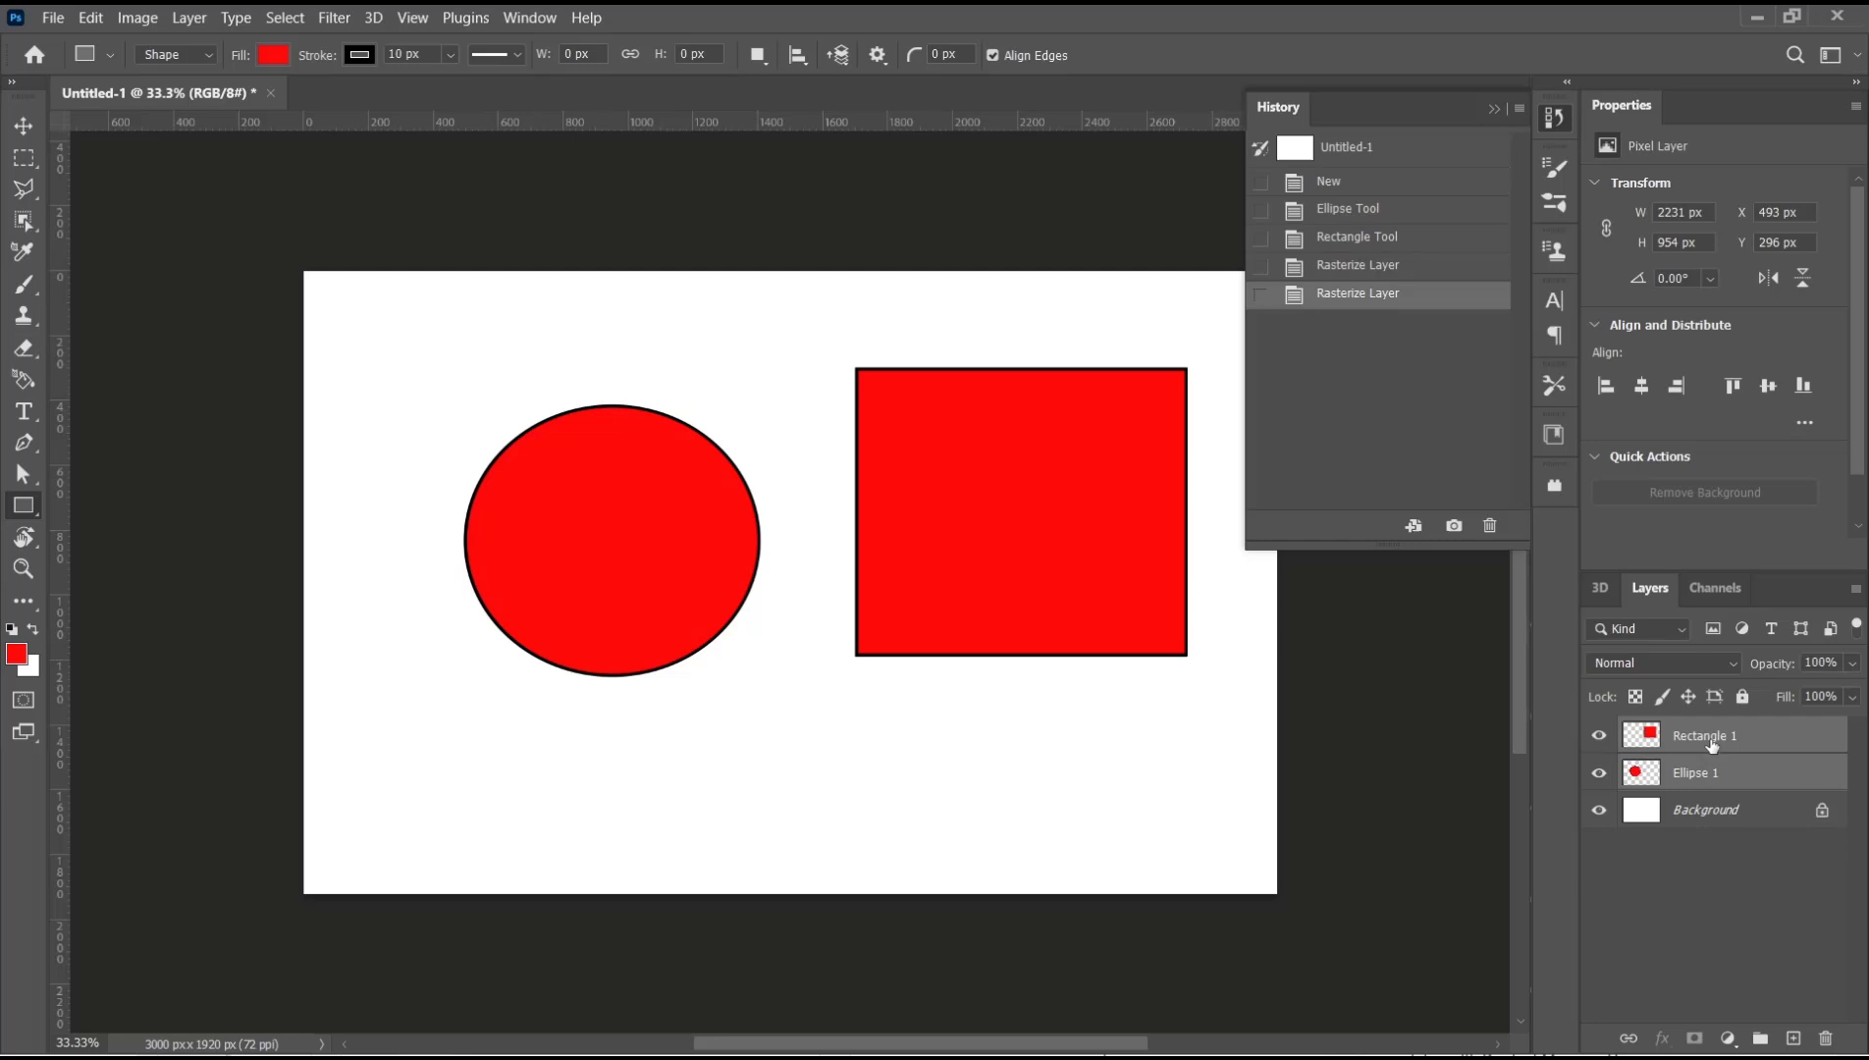
Merge the circle and square into one Rectangle 1 layer and move it down-left.
right_click(1667, 771)
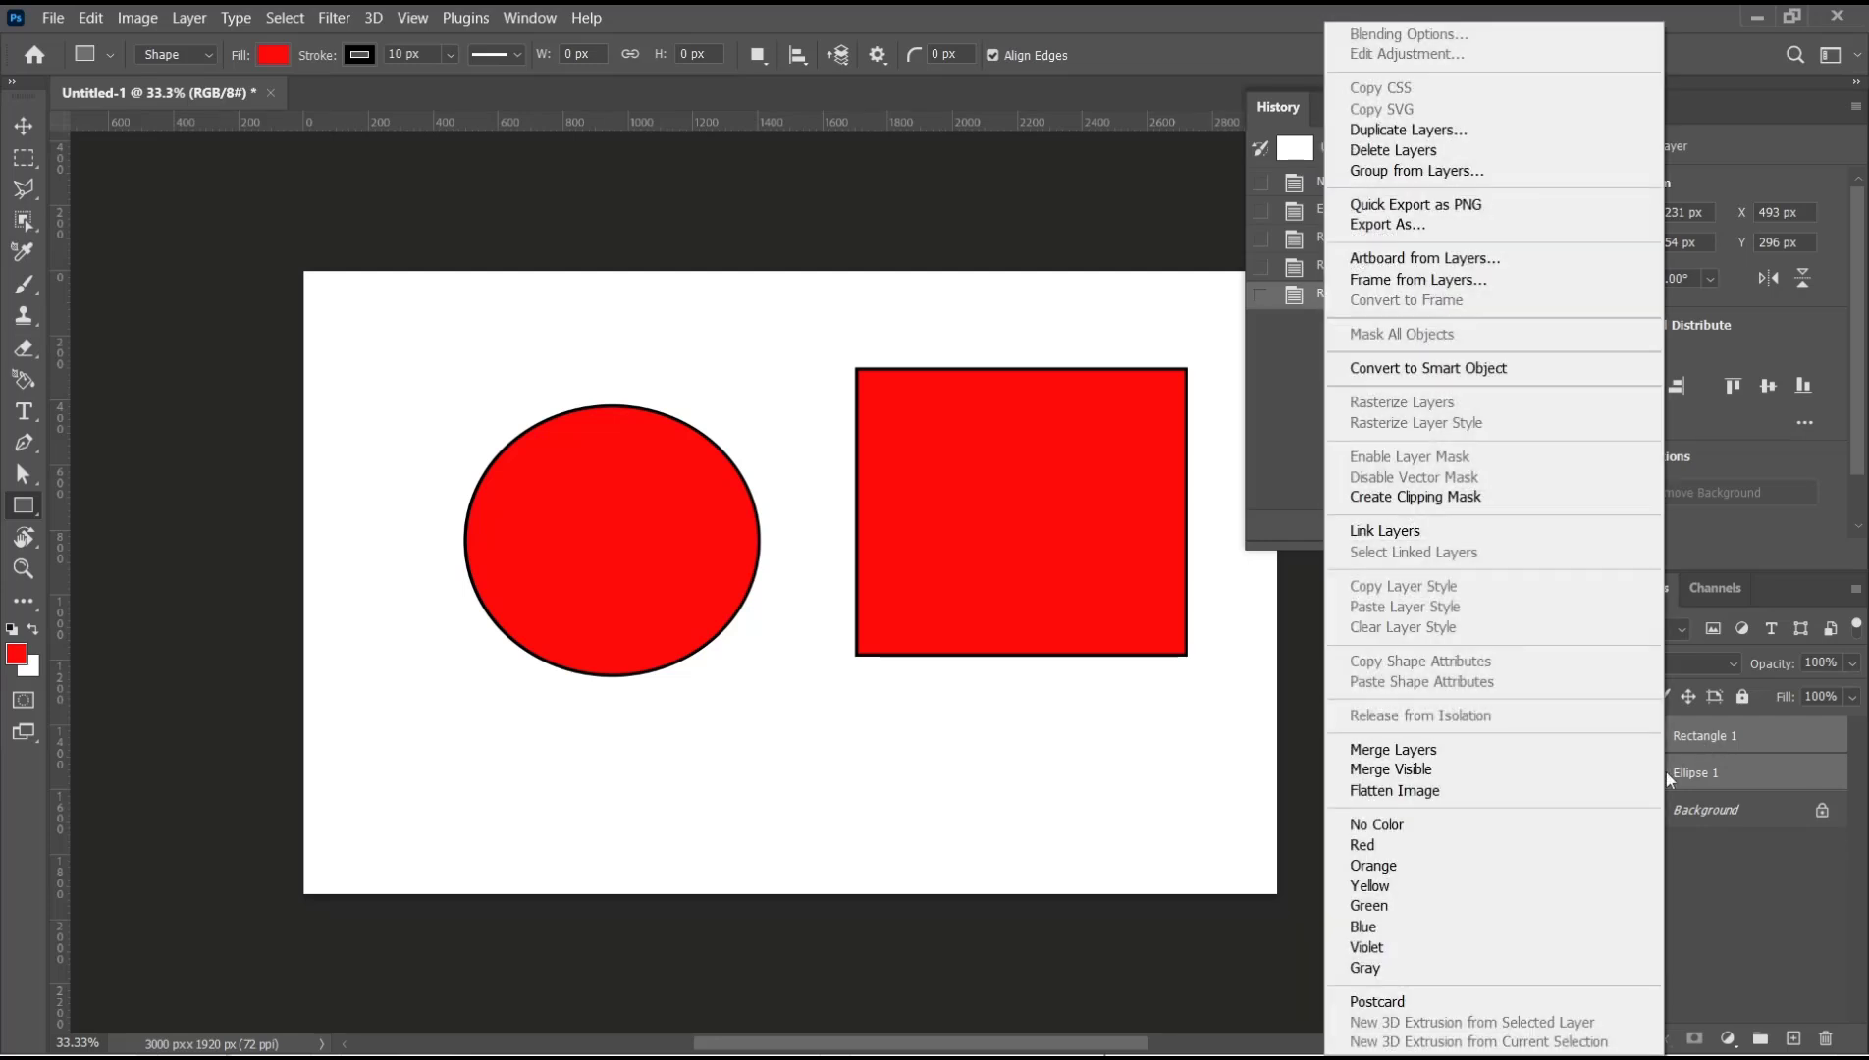
left_click(1411, 753)
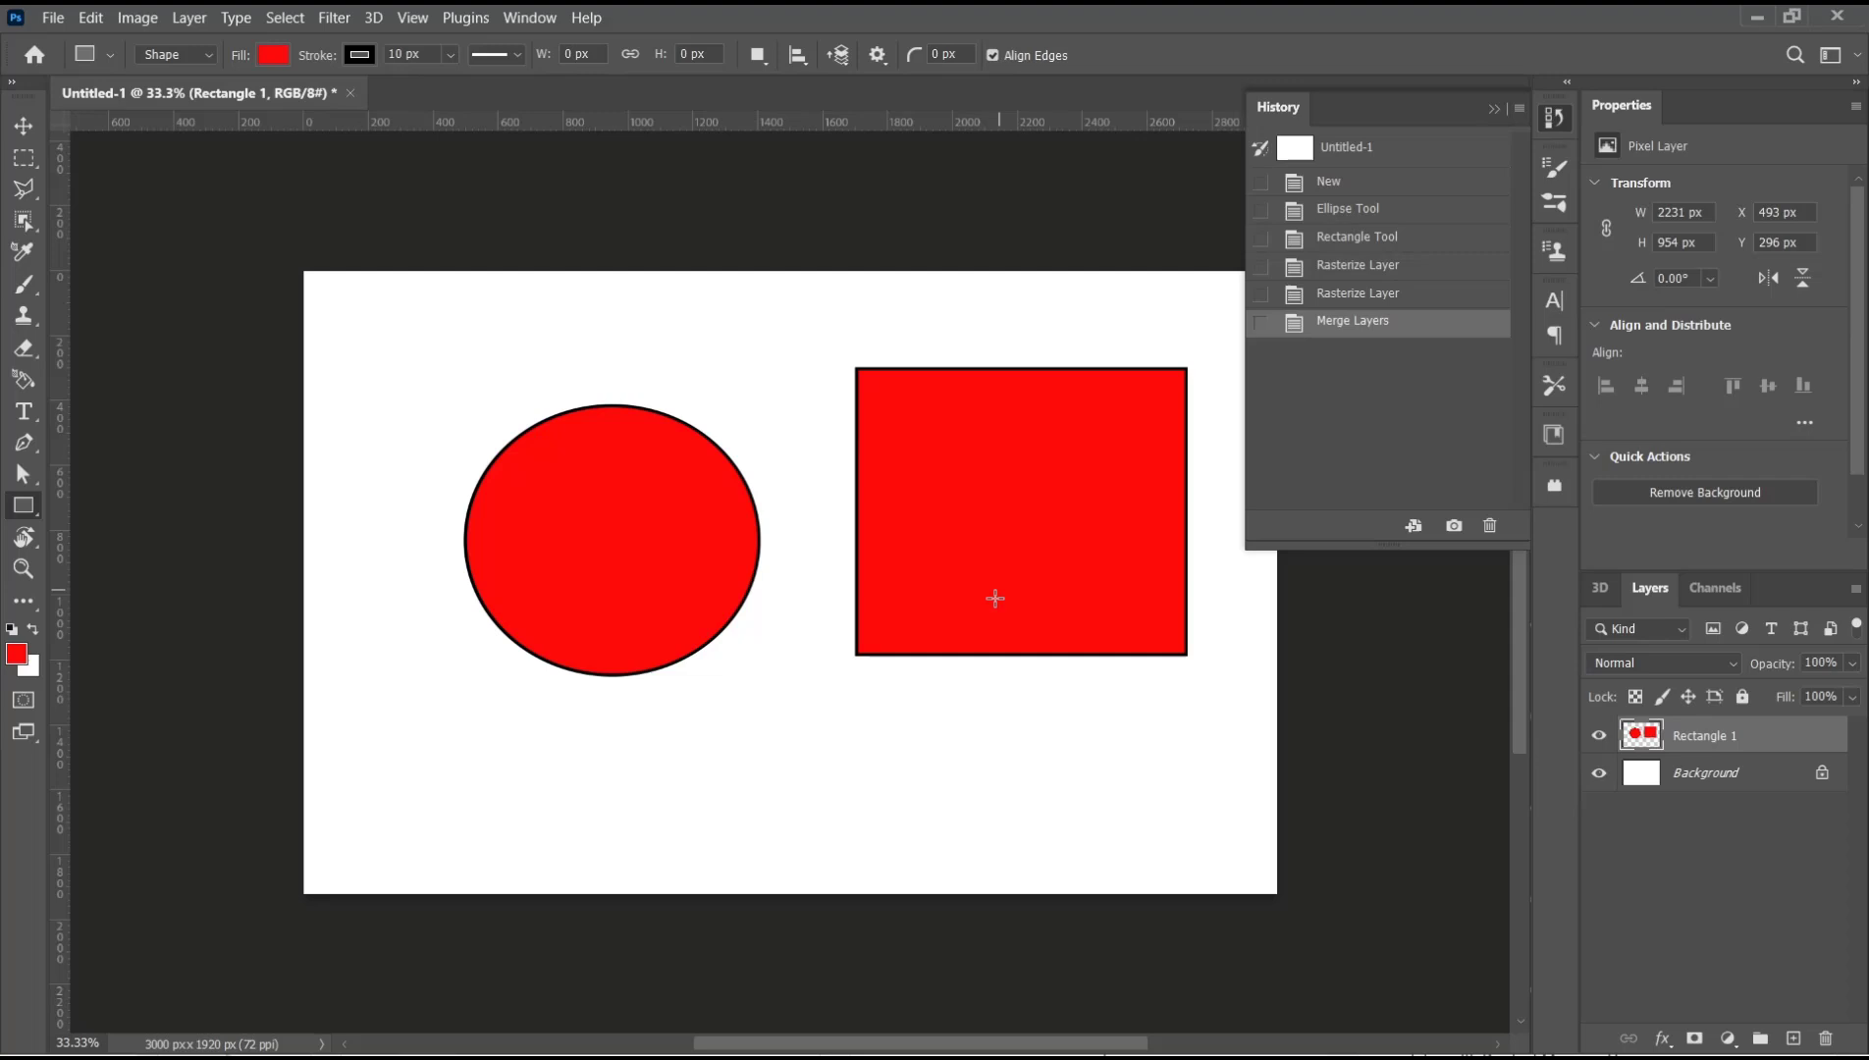
key("v")
left_click_drag(1003, 539, 978, 580)
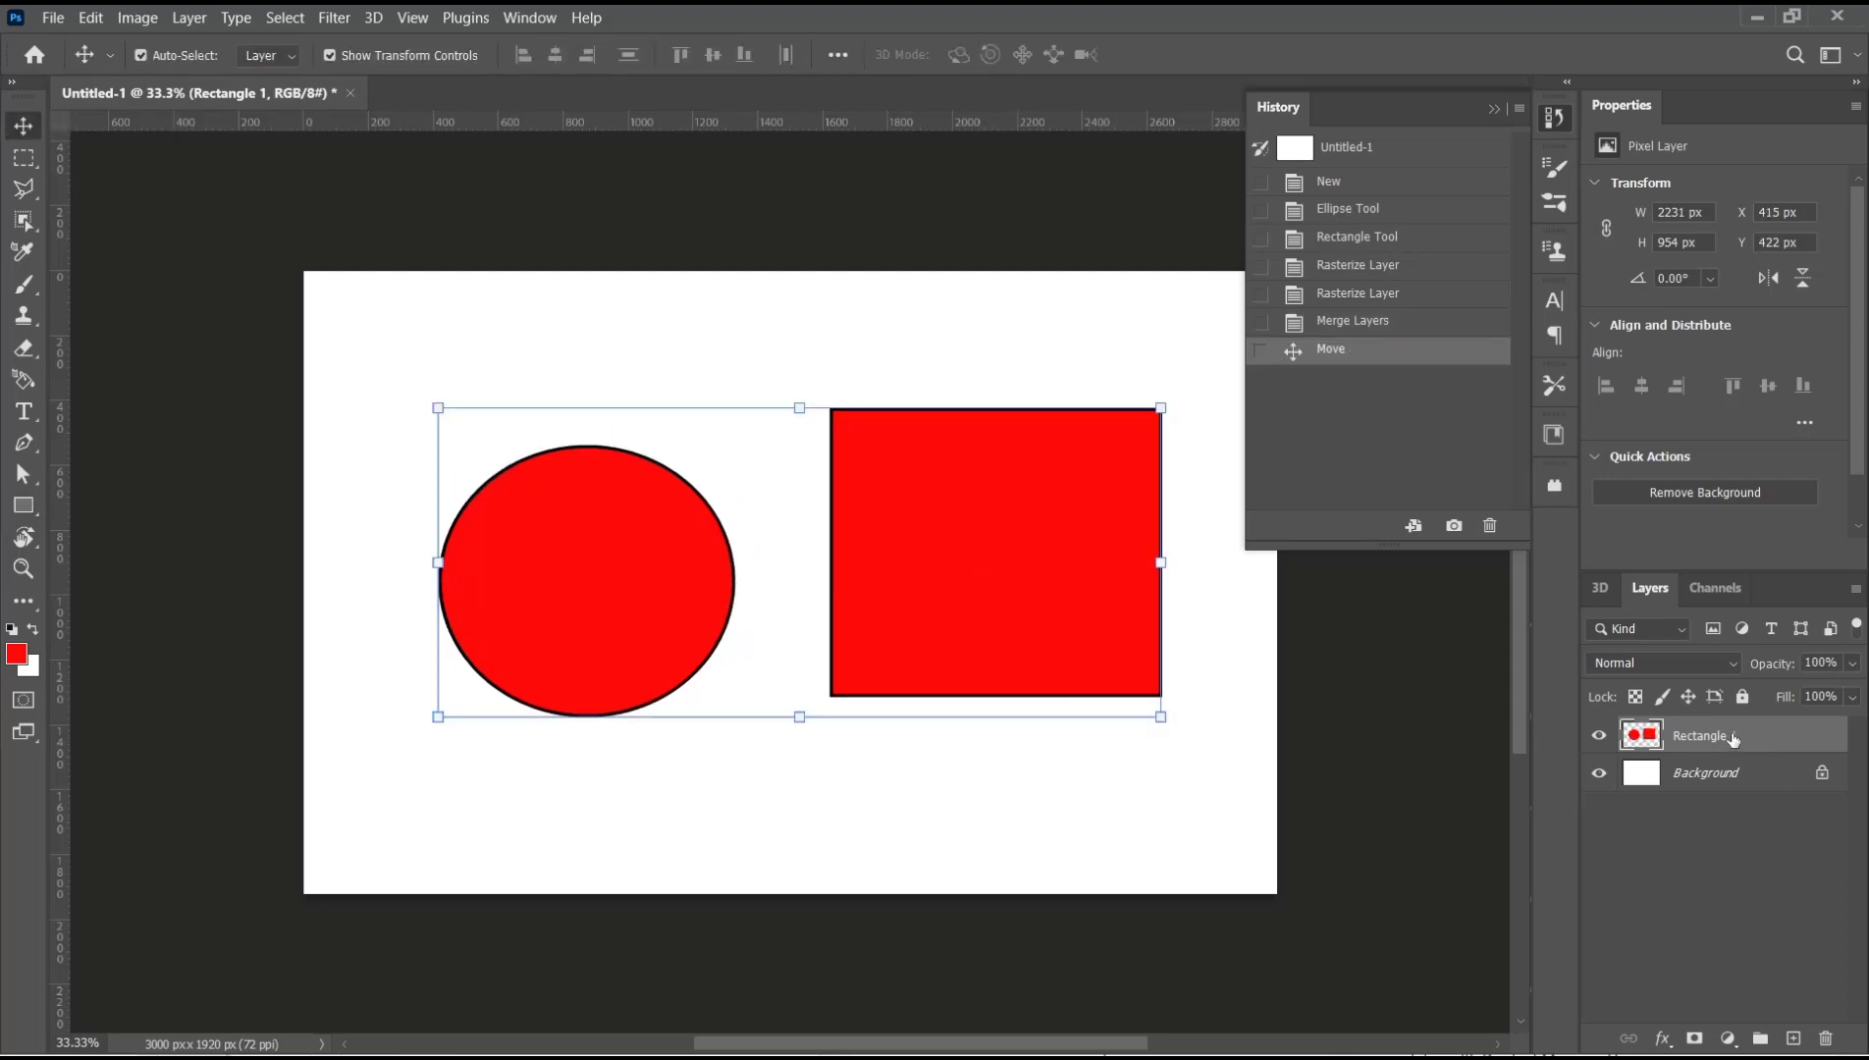
Revert to the second Rasterize Layer history state, then move the square slightly lower.
left_click(1557, 117)
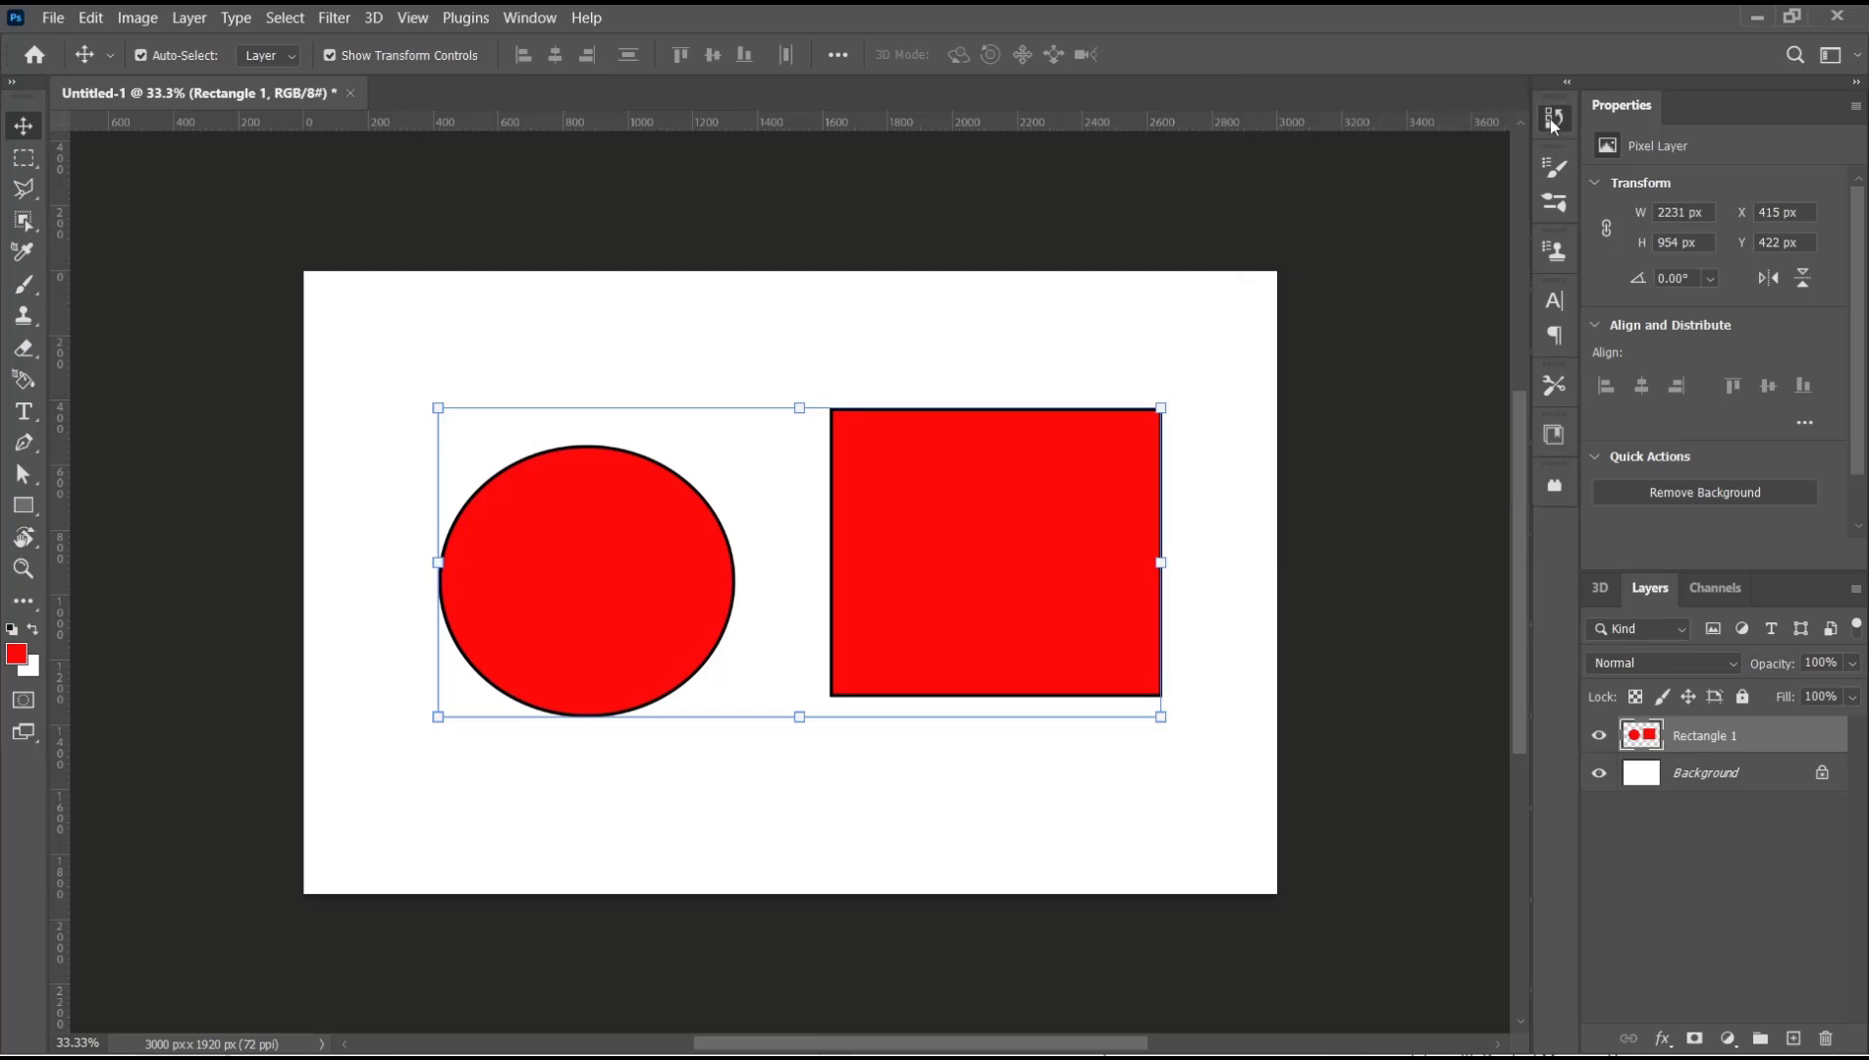
left_click(1553, 118)
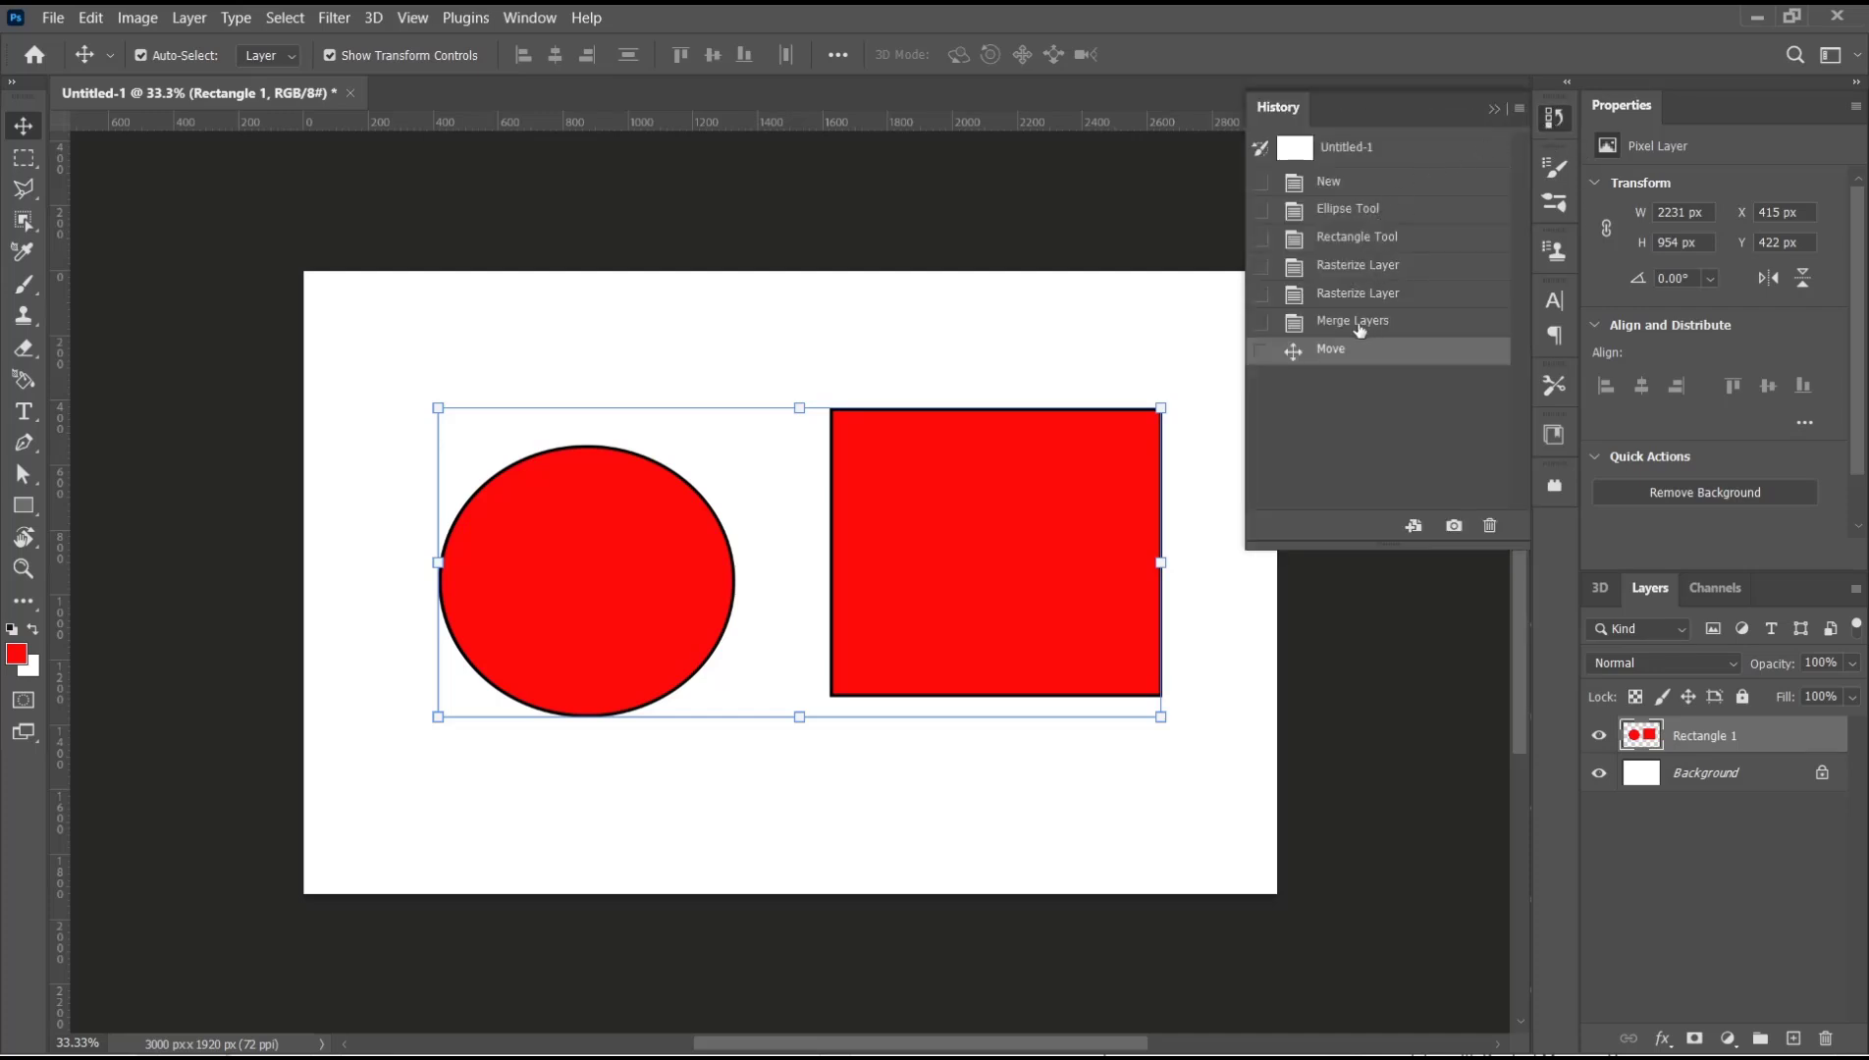
left_click(1338, 298)
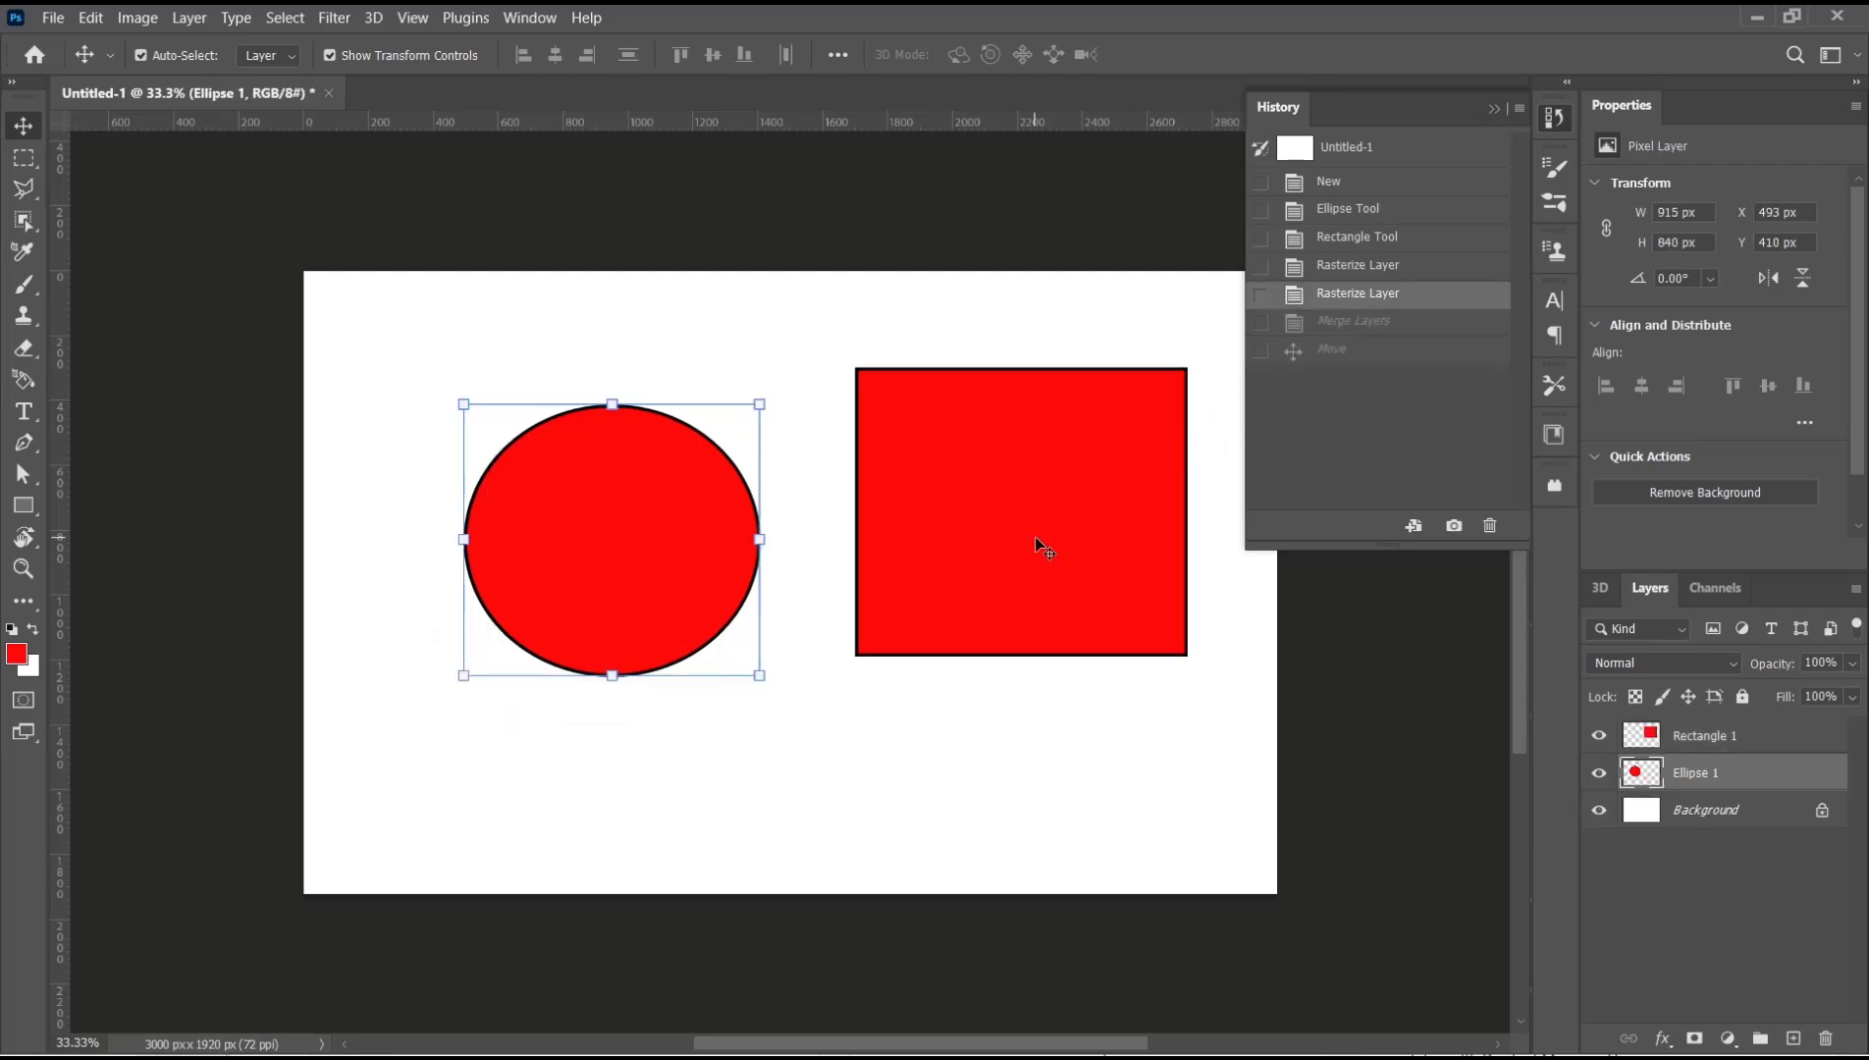
left_click(1037, 491)
left_click_drag(1046, 463, 1048, 531)
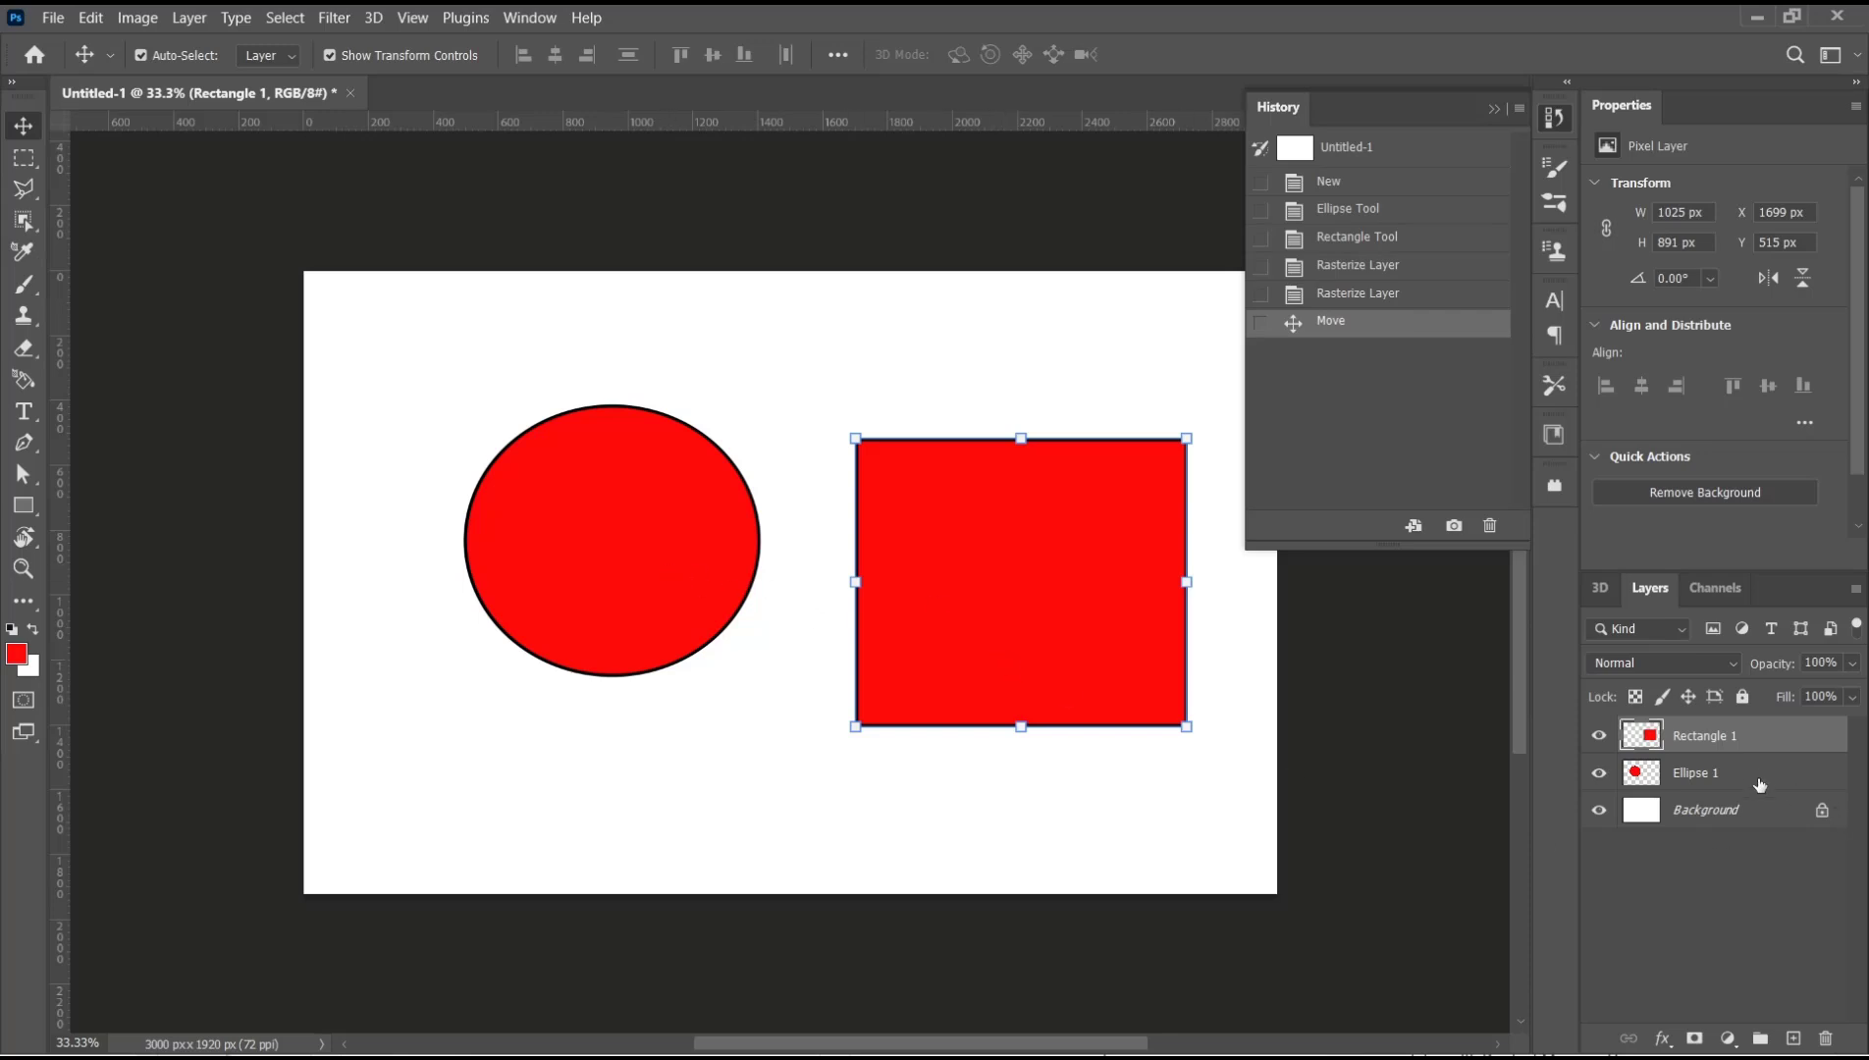
Select Ellipse 1 with Rectangle 1 and merge them into one Rectangle 1 layer.
left_click(1705, 770, "shift")
right_click(1686, 767)
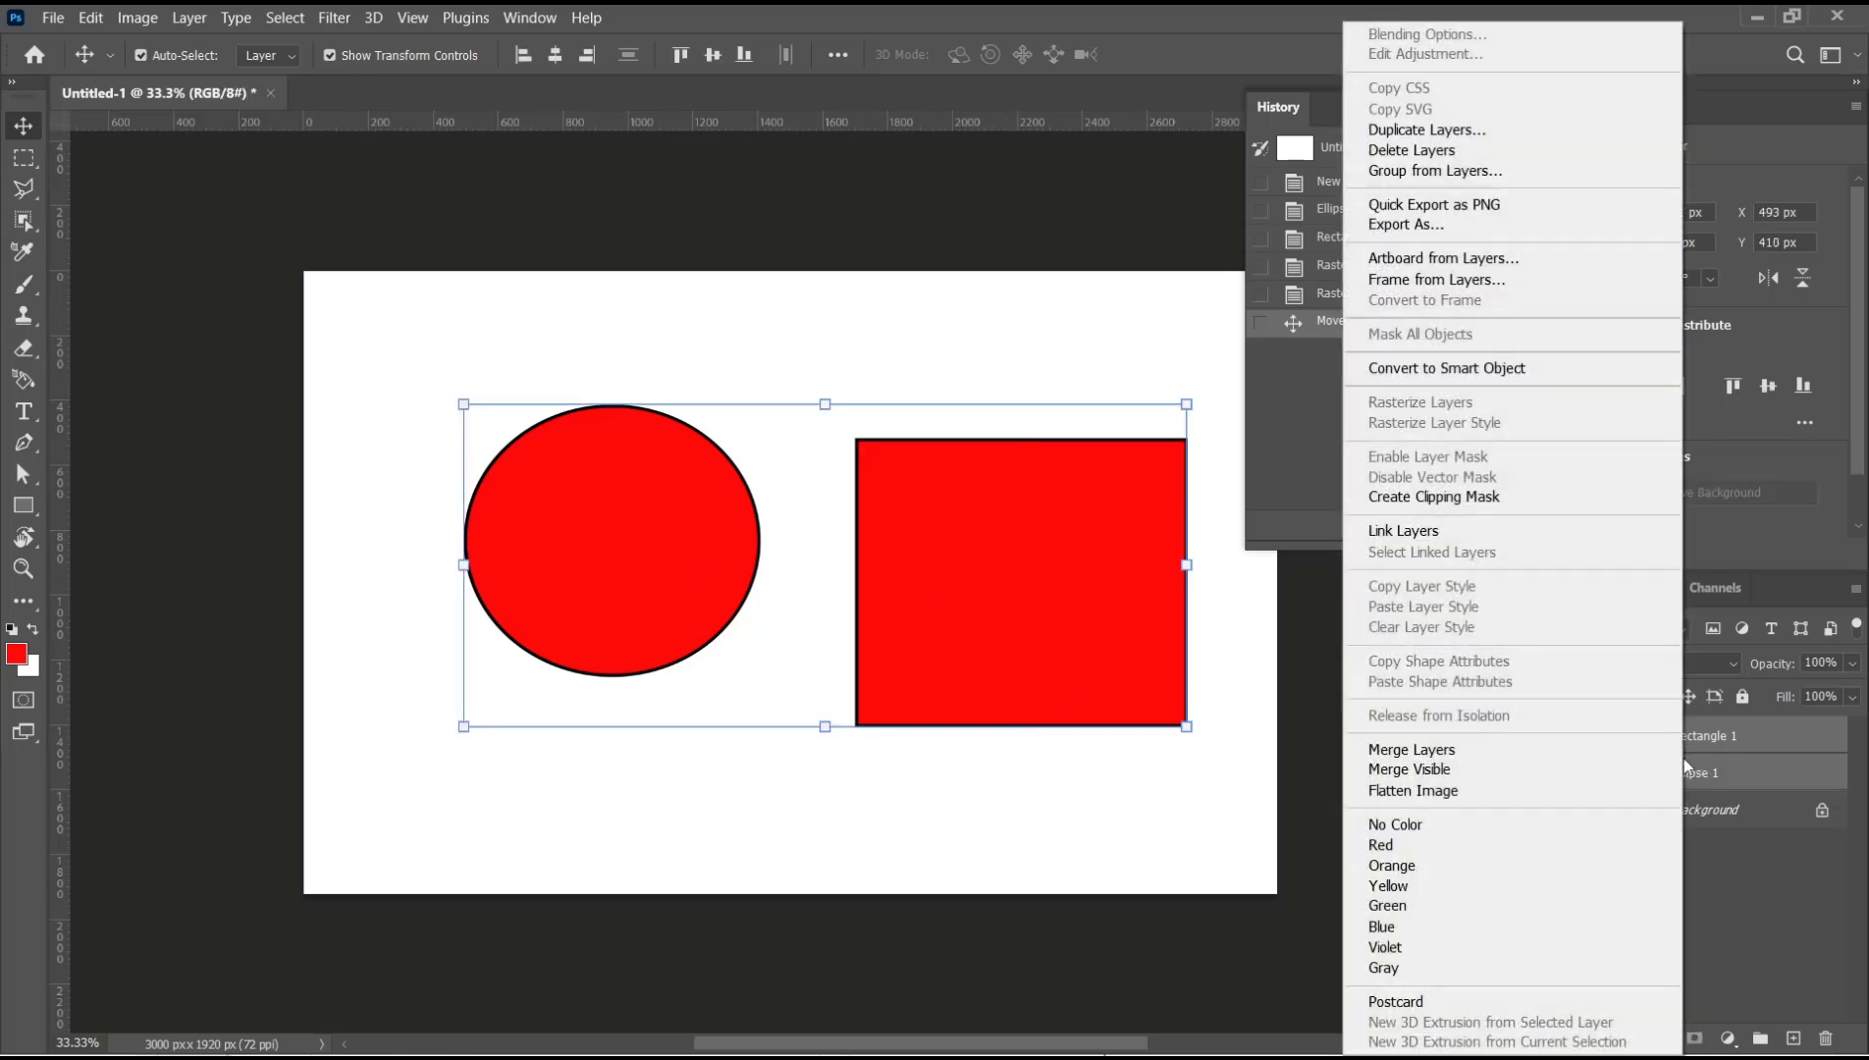
left_click(1416, 753)
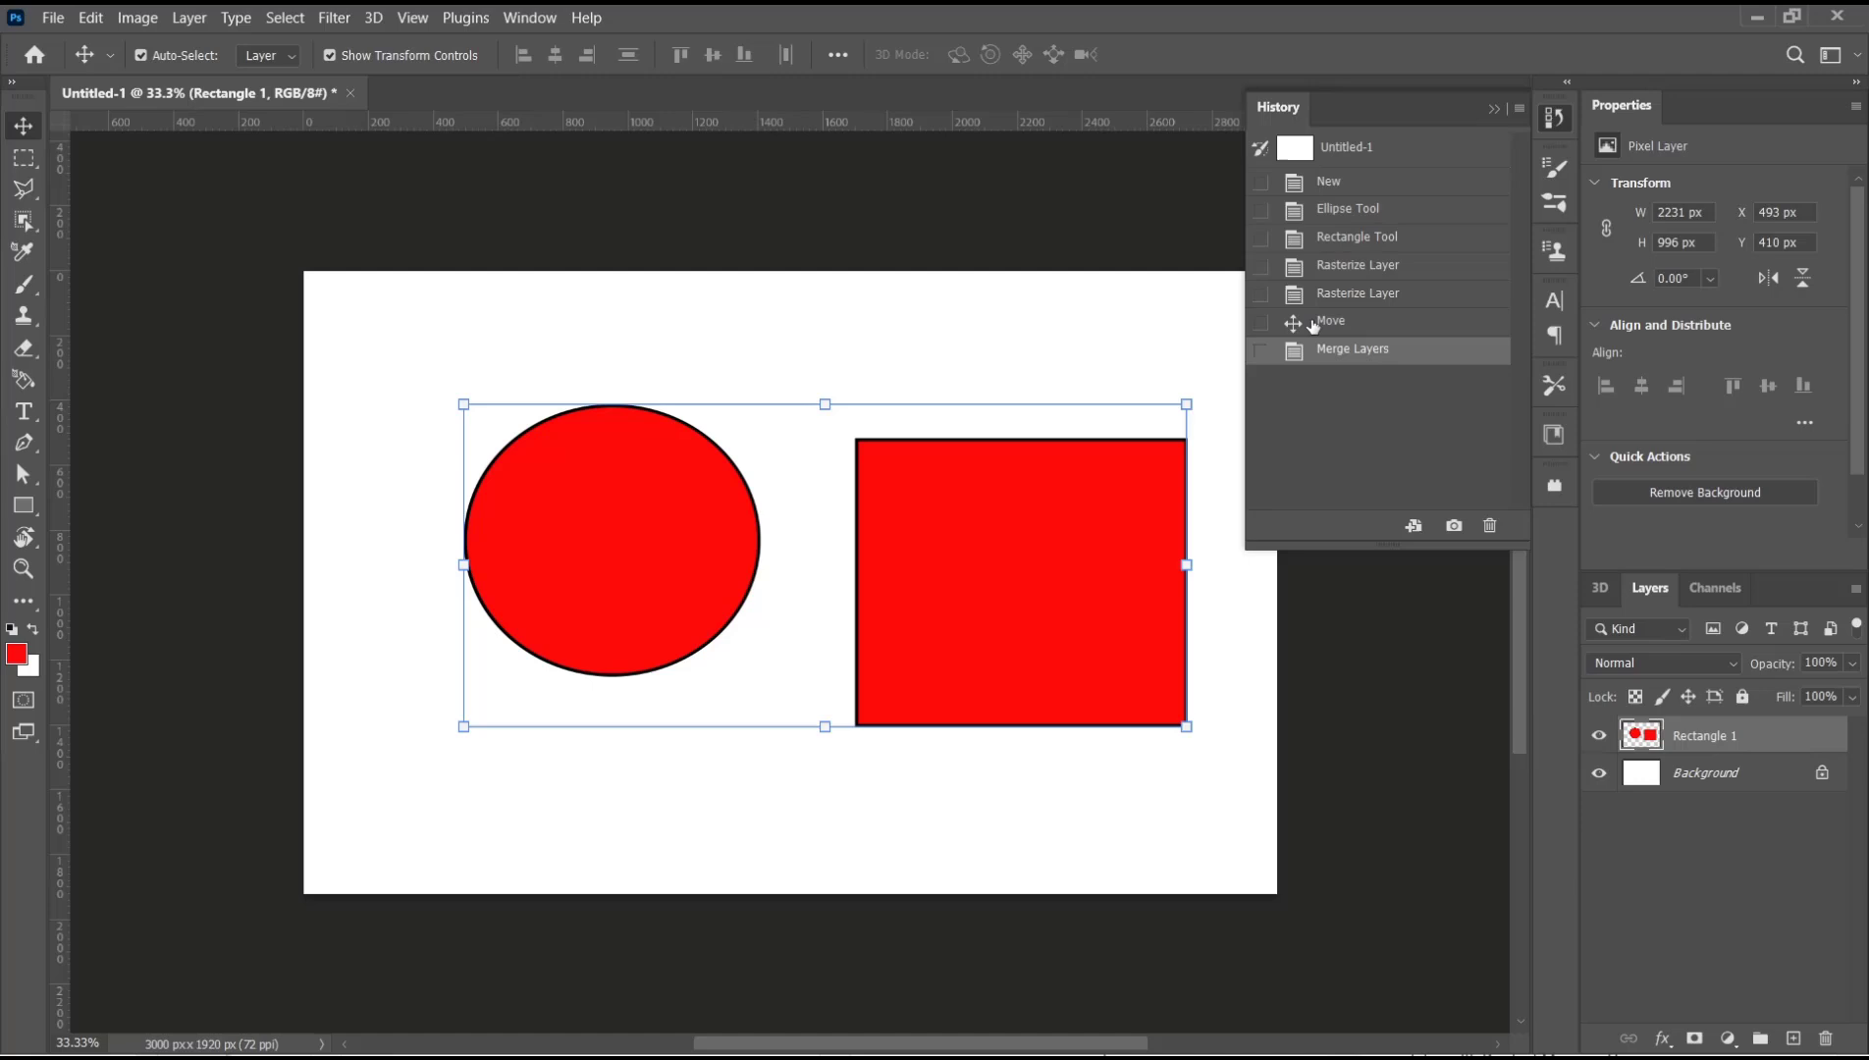
Step back to the Move history state, then select the circle and square to confirm they're separate.
left_click(1367, 325)
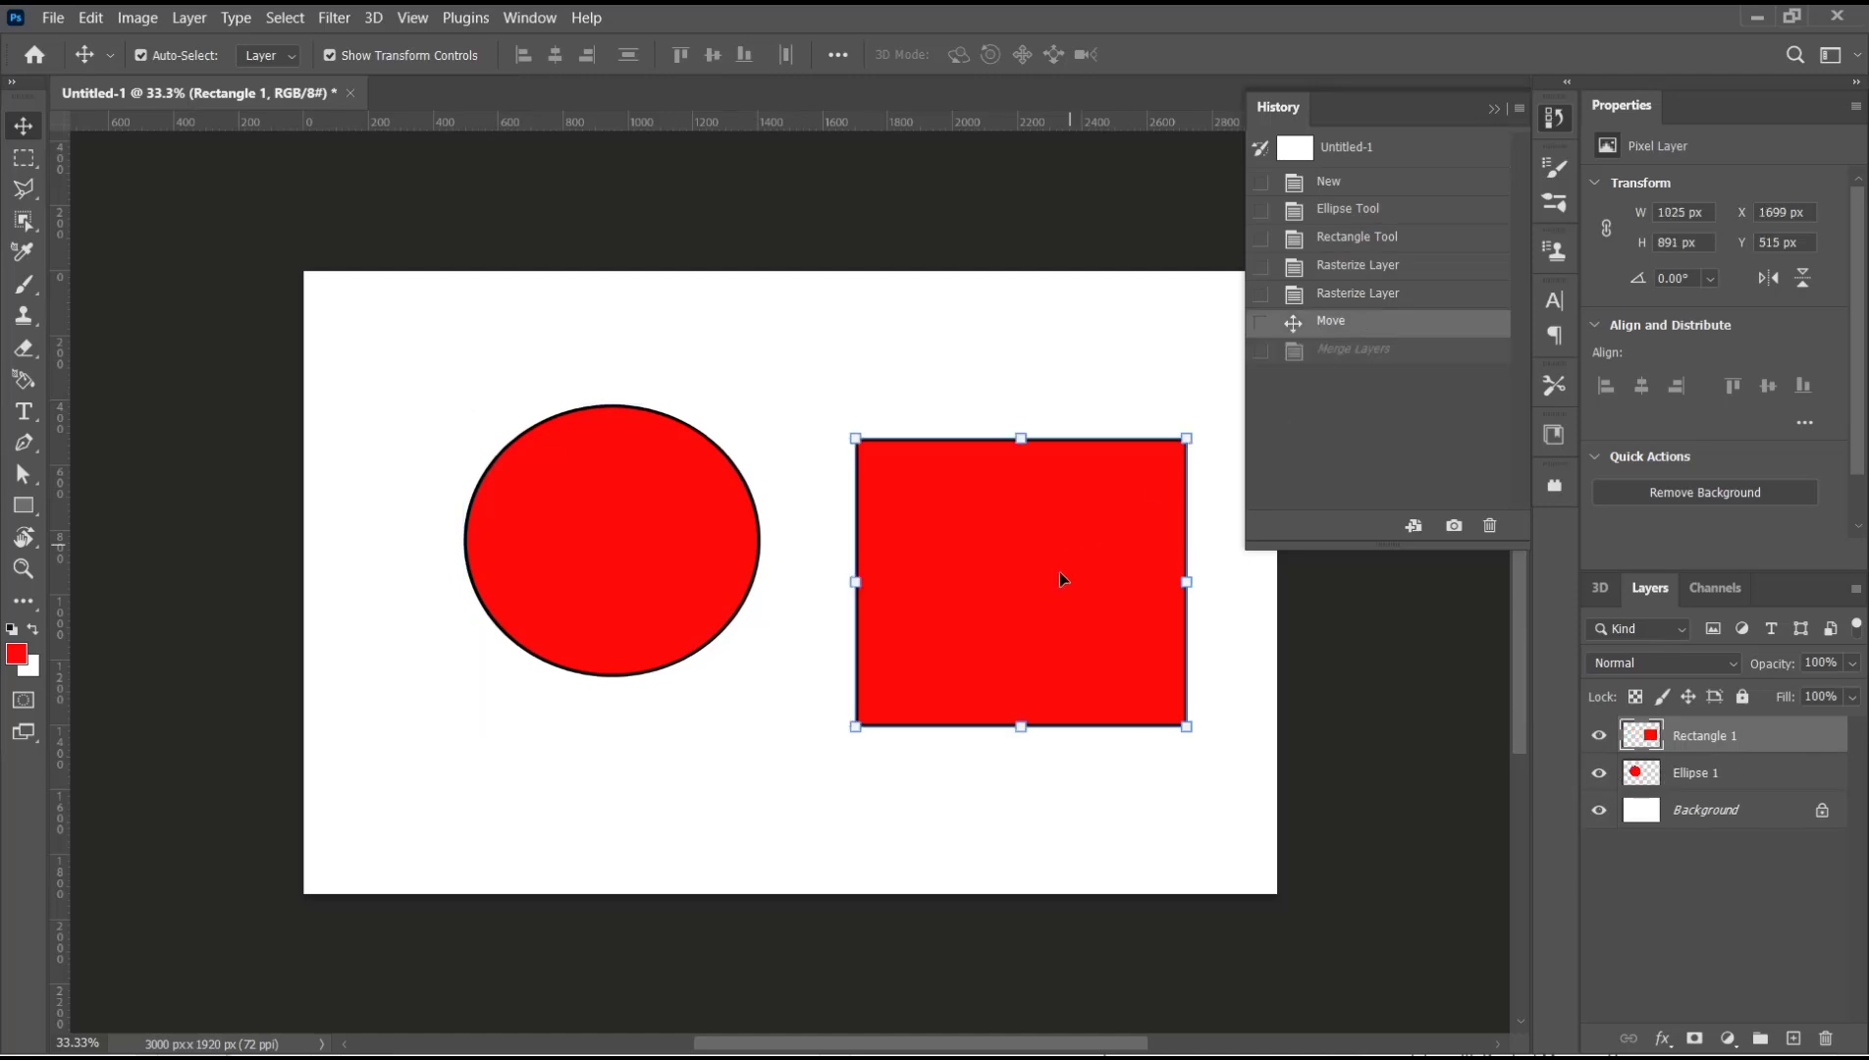
left_click(697, 581)
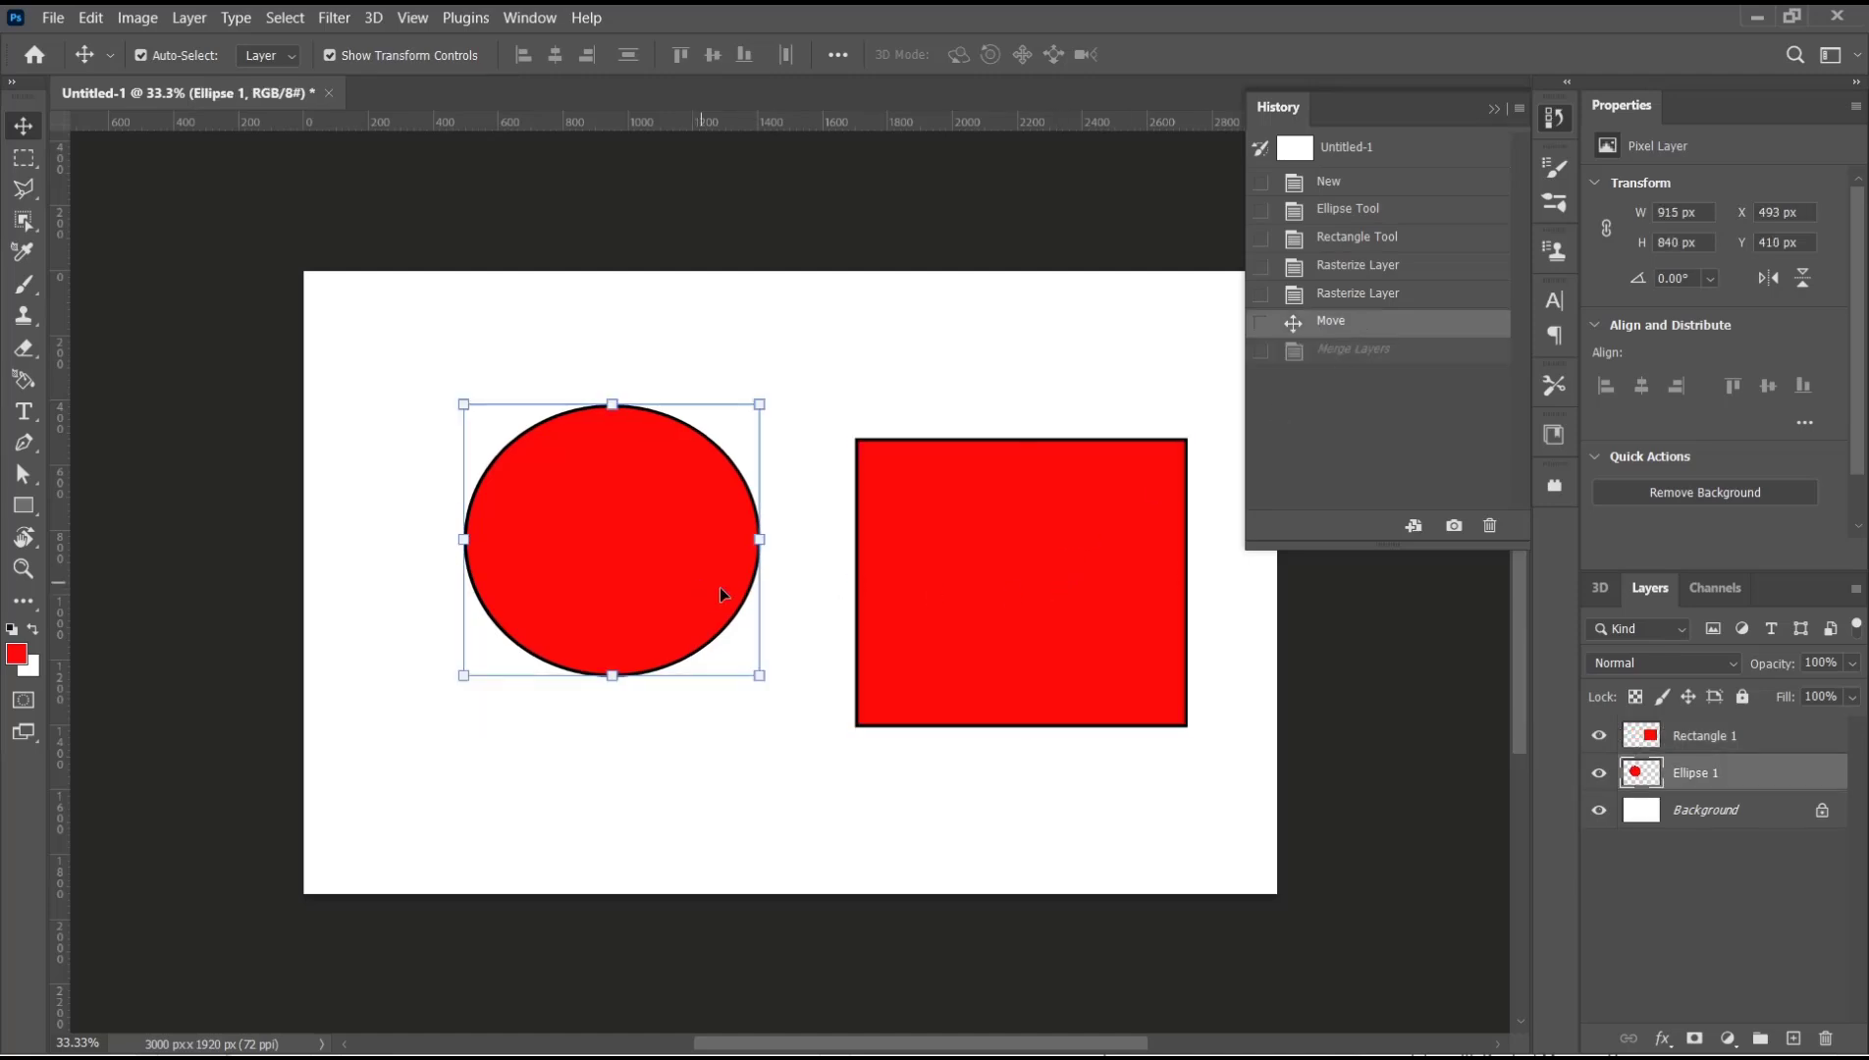
left_click(985, 604)
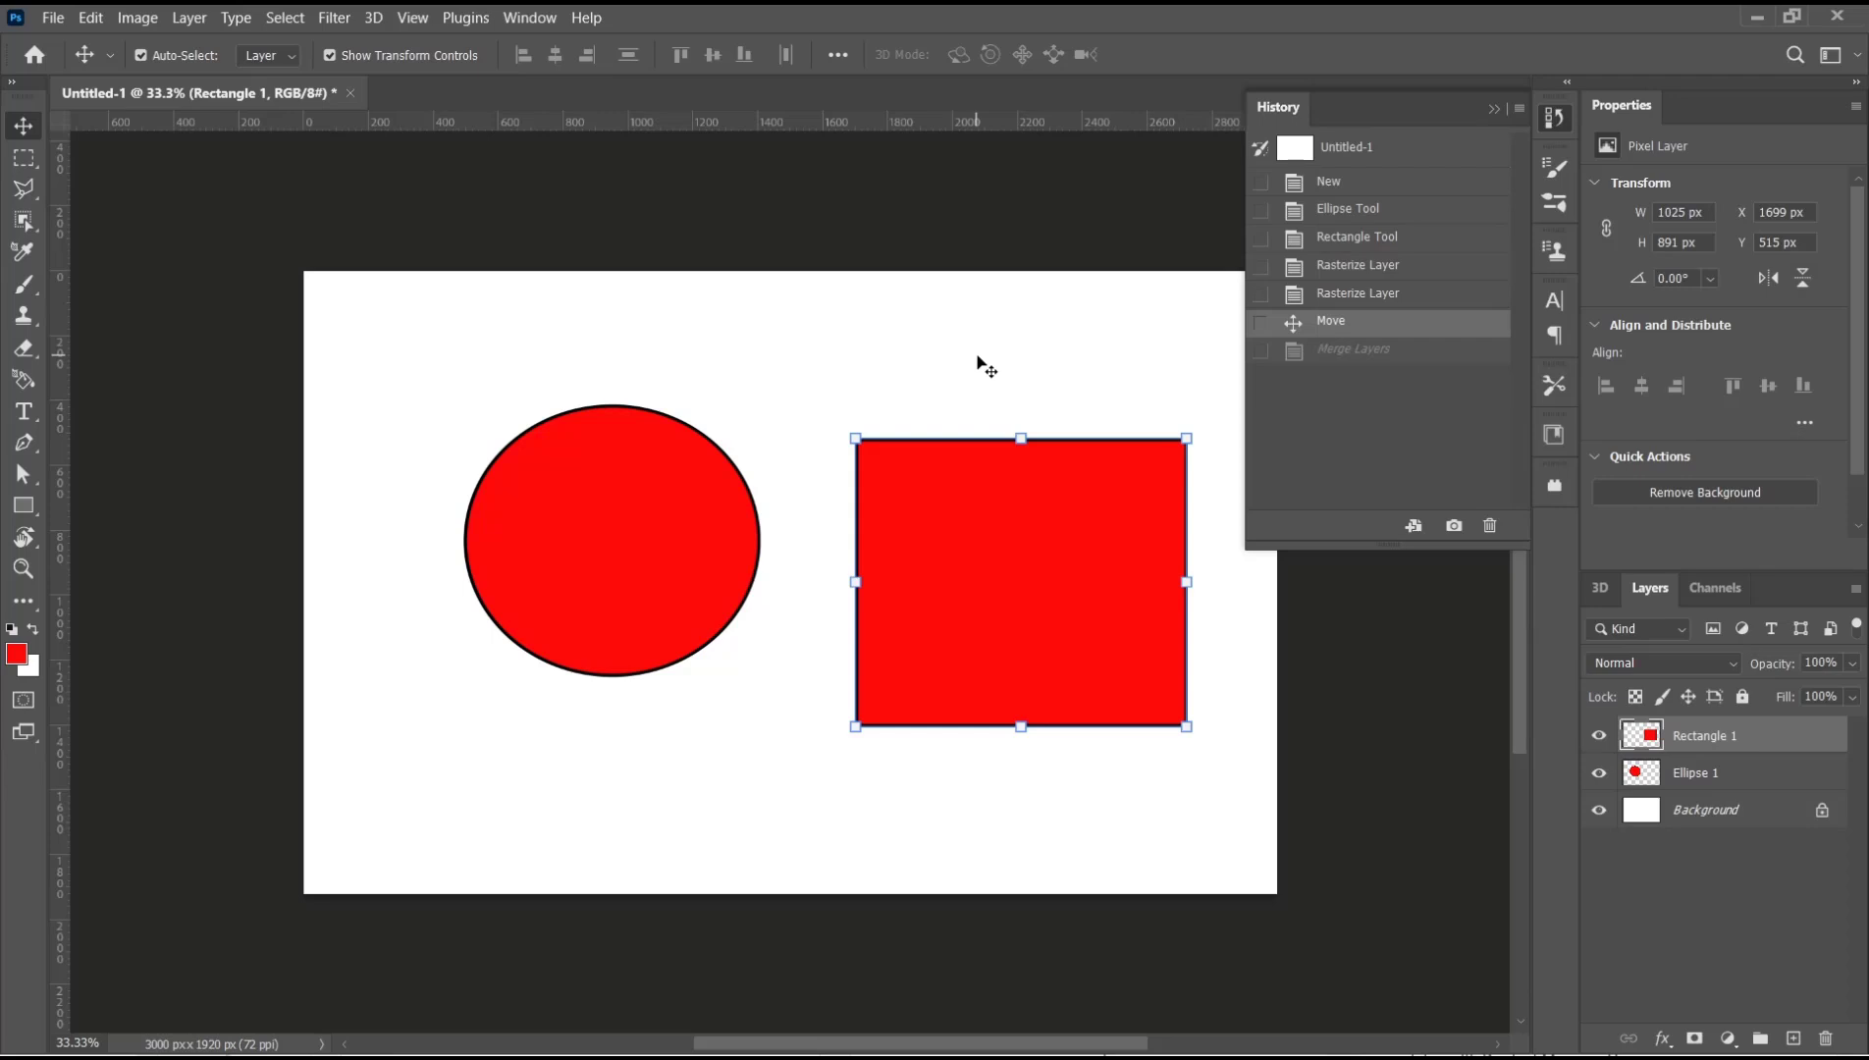